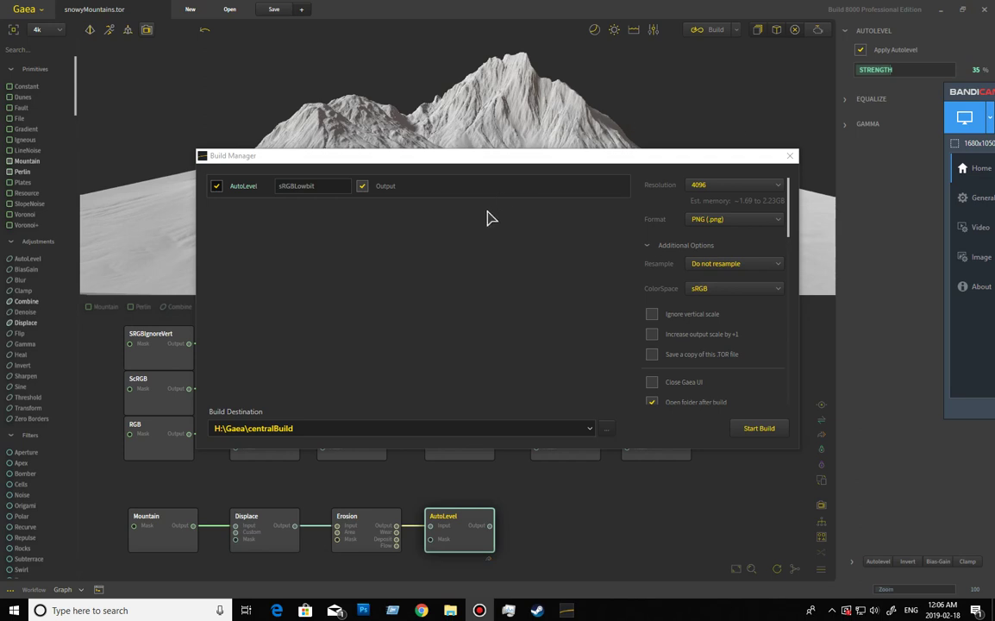
Step: Shift the Build Manager window aside and review the output formats, keeping PNG
mouse_move(685, 323)
drag(662, 161, 632, 84)
click(688, 144)
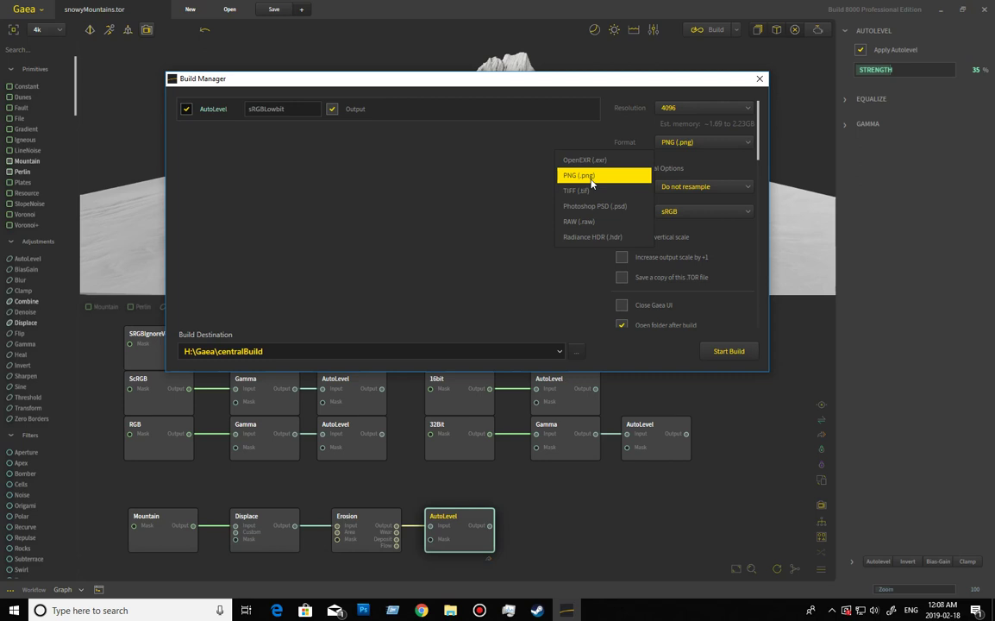
click(586, 176)
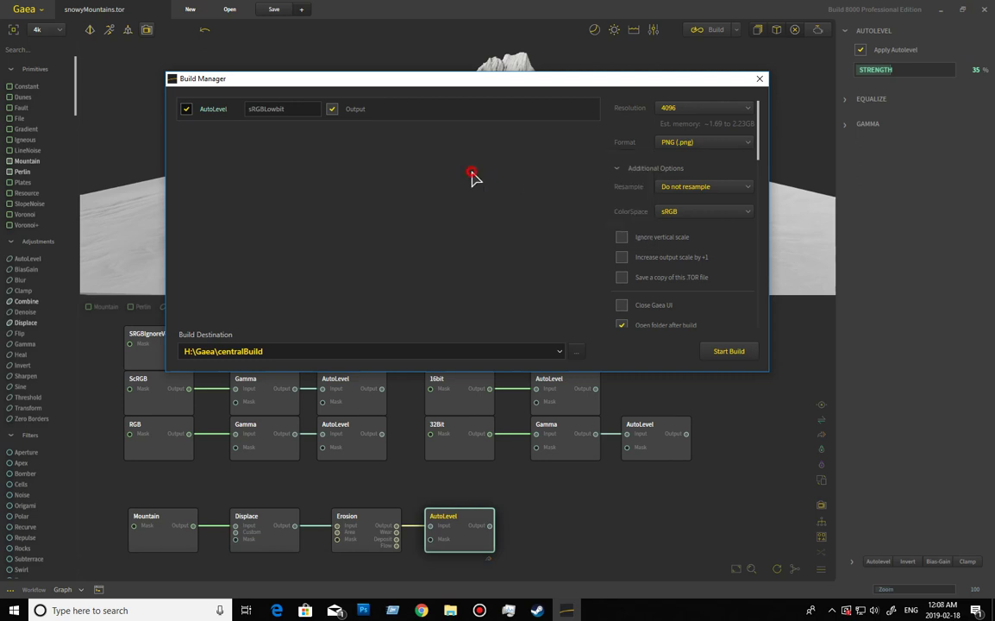
click(695, 143)
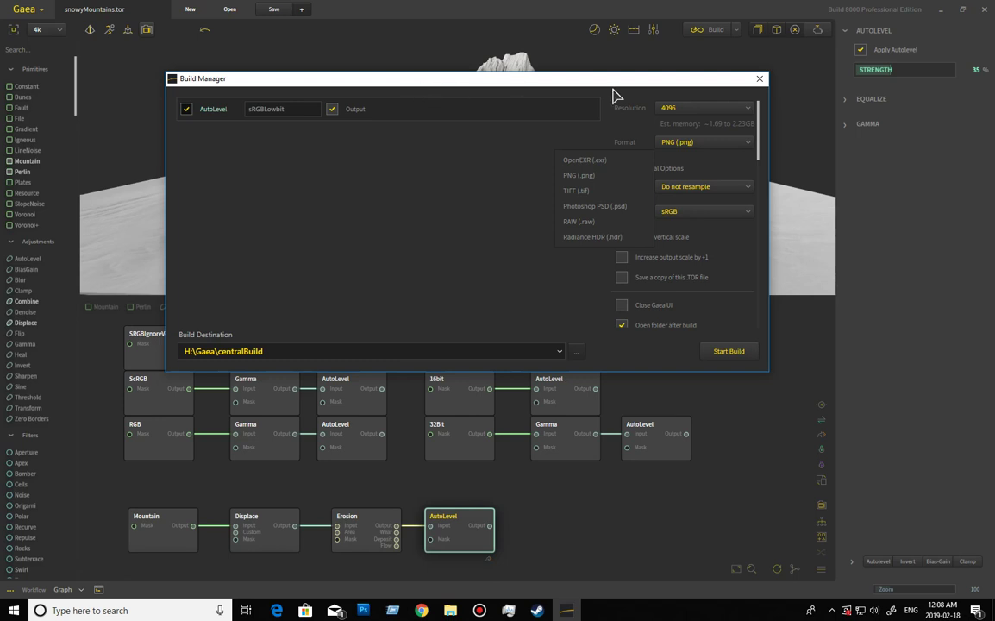
click(568, 78)
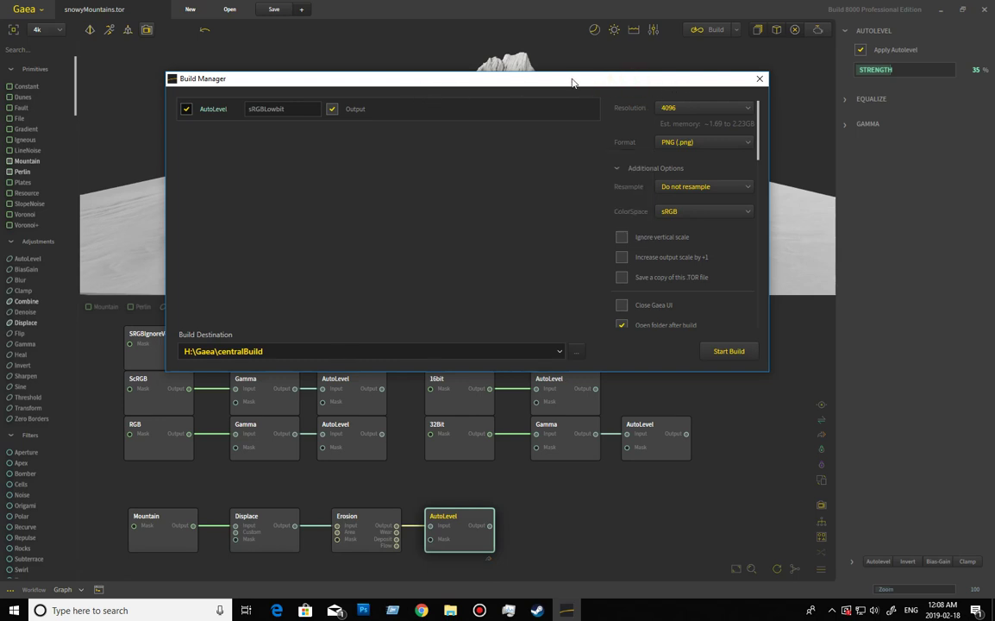
drag(544, 82, 500, 82)
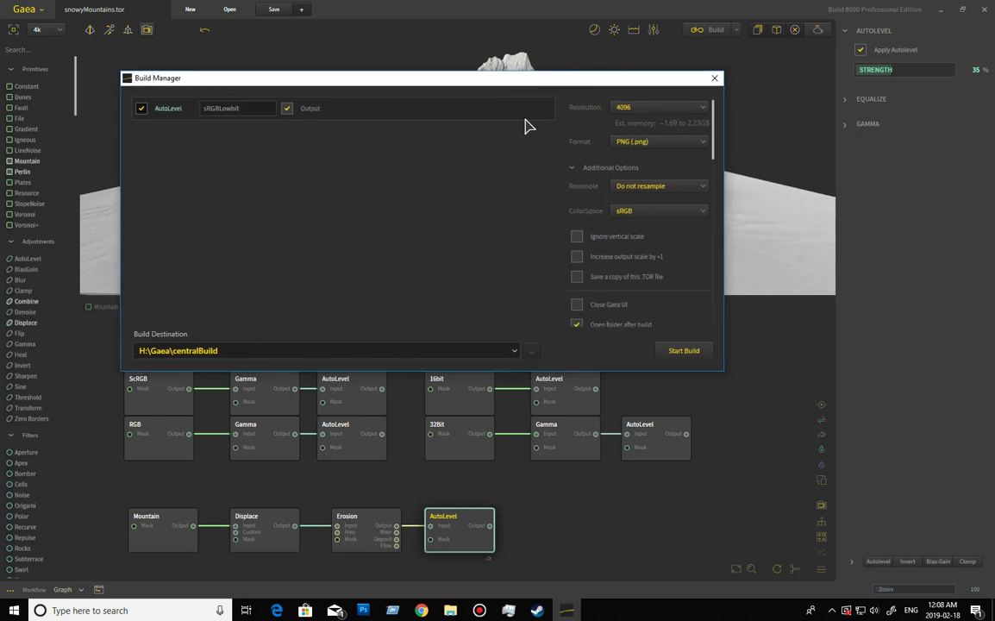
click(640, 145)
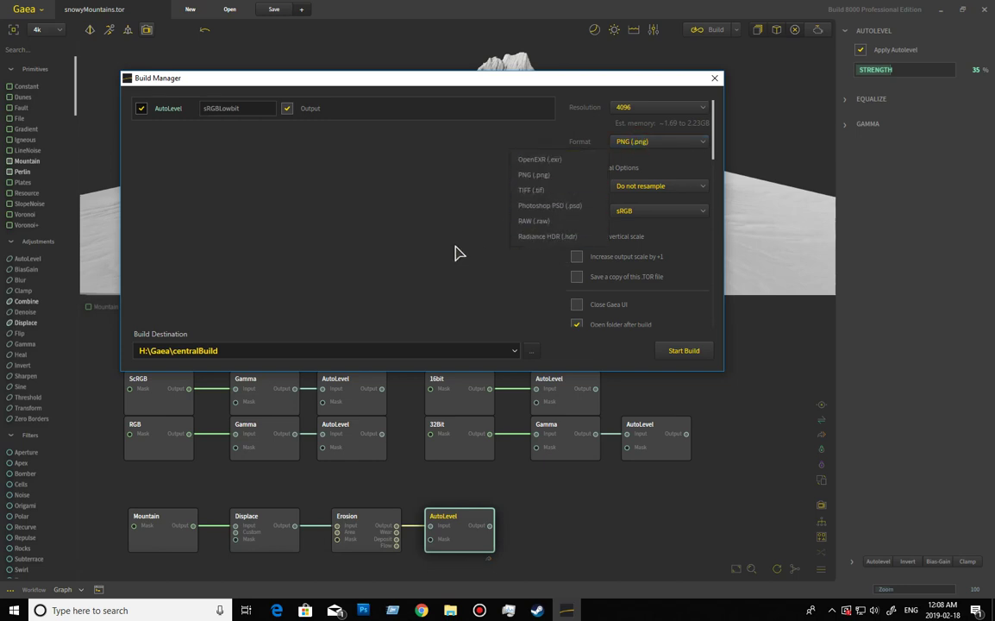
click(410, 203)
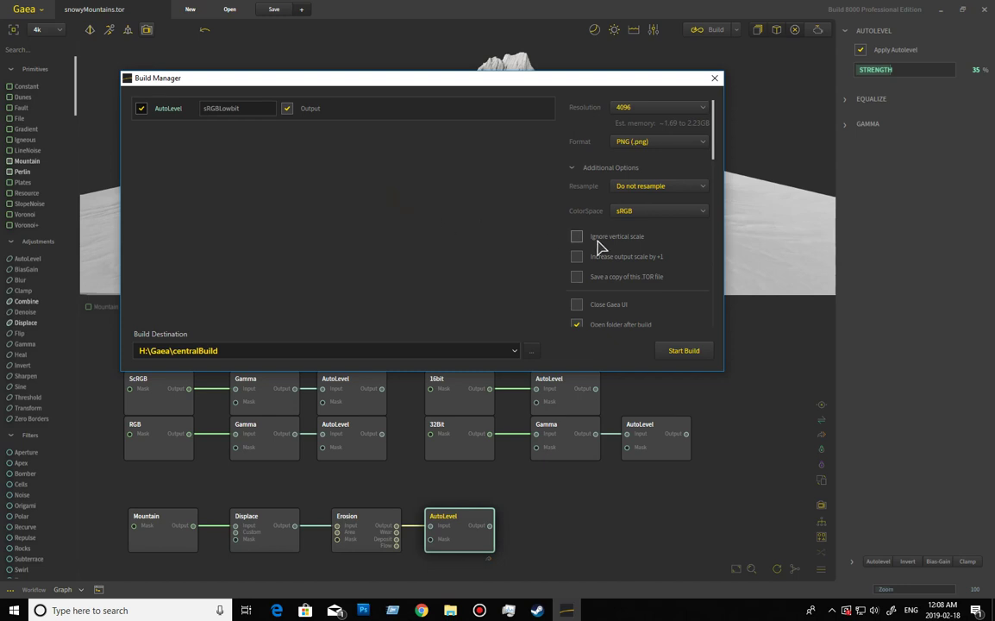
Step: Review the colour space options, keep sRGB, and close the build settings
click(640, 216)
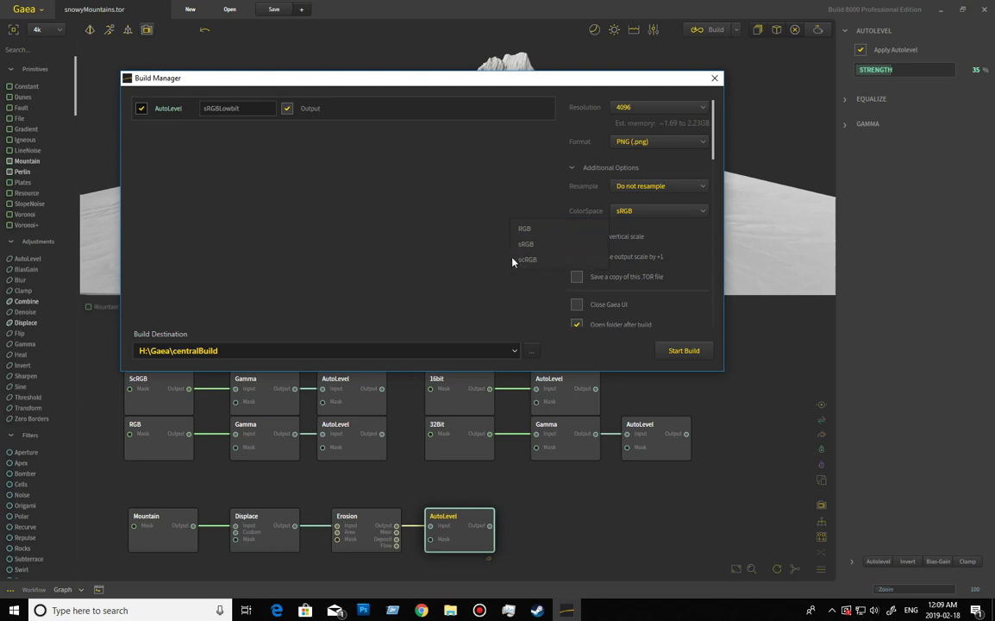
click(462, 260)
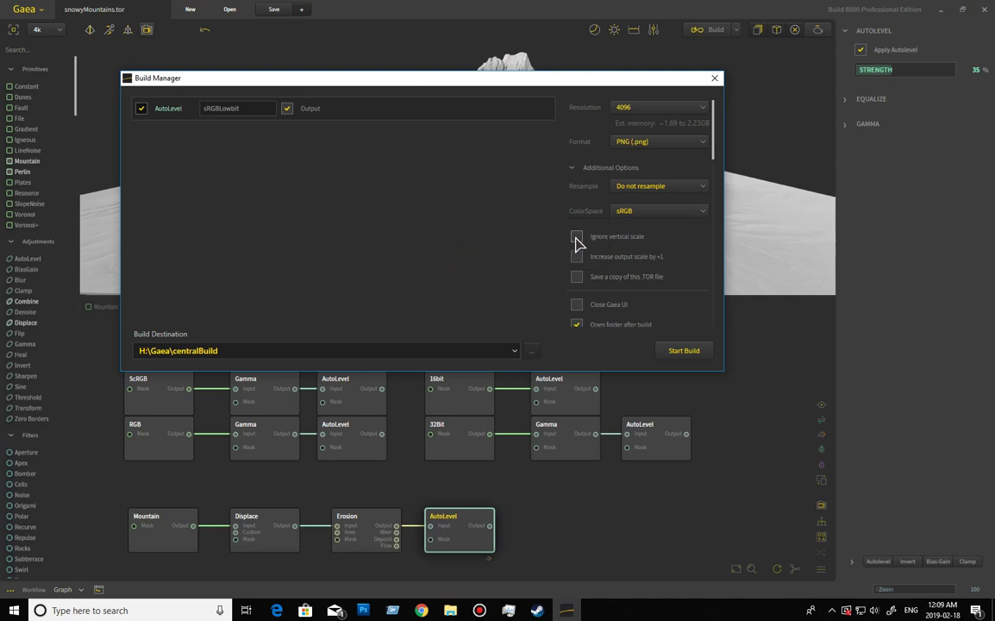
mouse_move(576, 242)
click(713, 82)
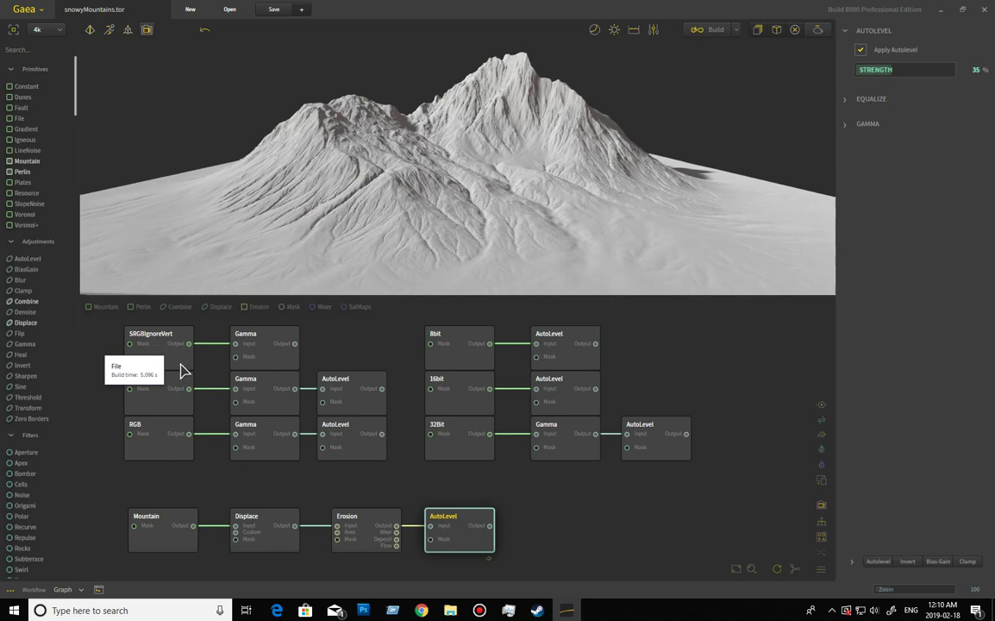
Step: Compare SRGBIgnoreVert, its Gamma result and the original AutoLevel, ending on SRGBIgnoreVert
click(158, 342)
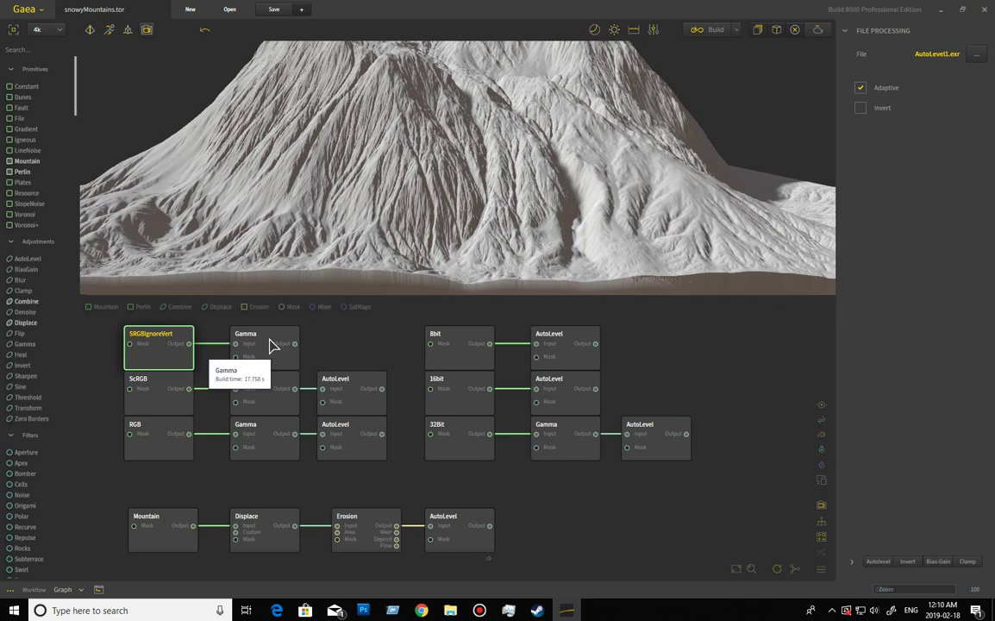
click(270, 343)
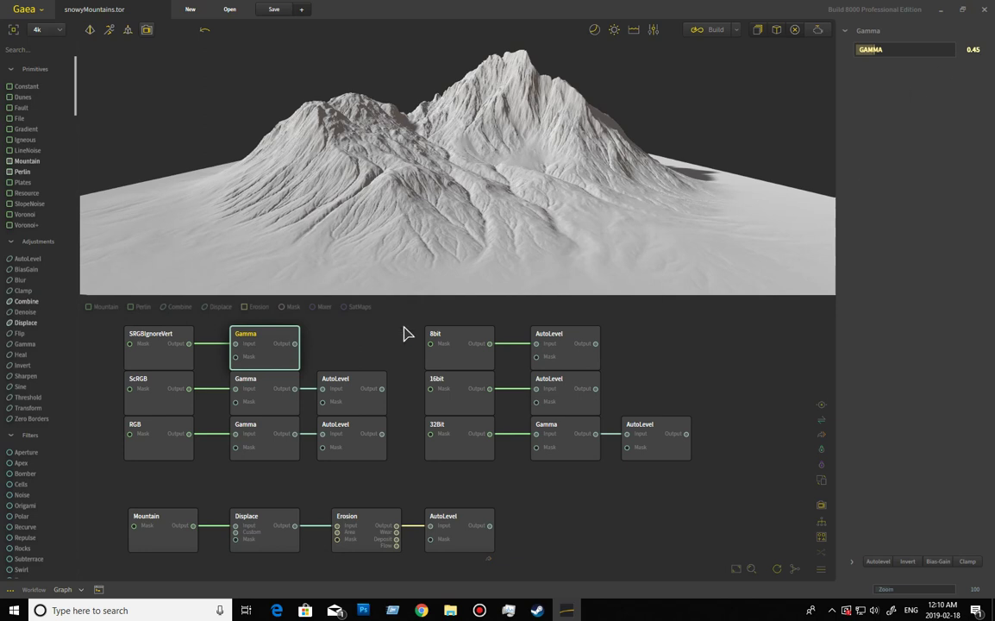
click(466, 523)
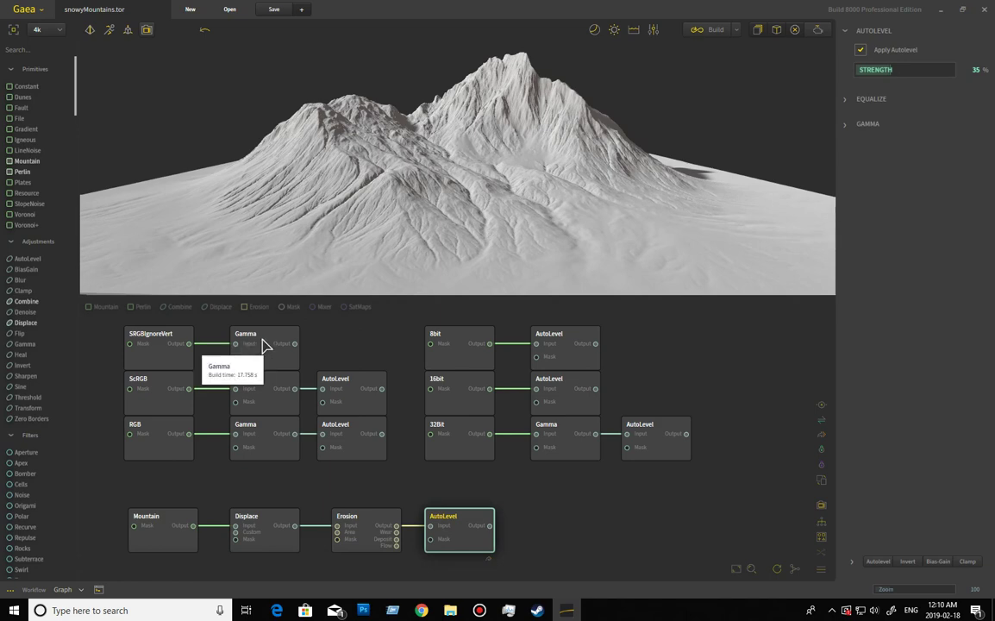
click(153, 361)
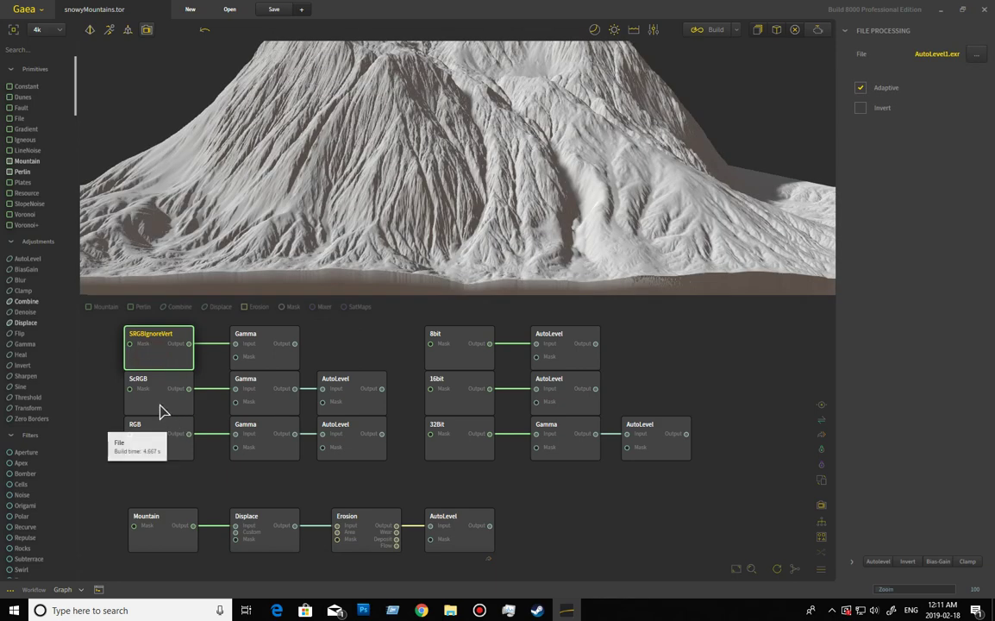
Step: Compare the ScRGB and SRGBIgnoreVert imports and their Gamma-corrected results
click(161, 409)
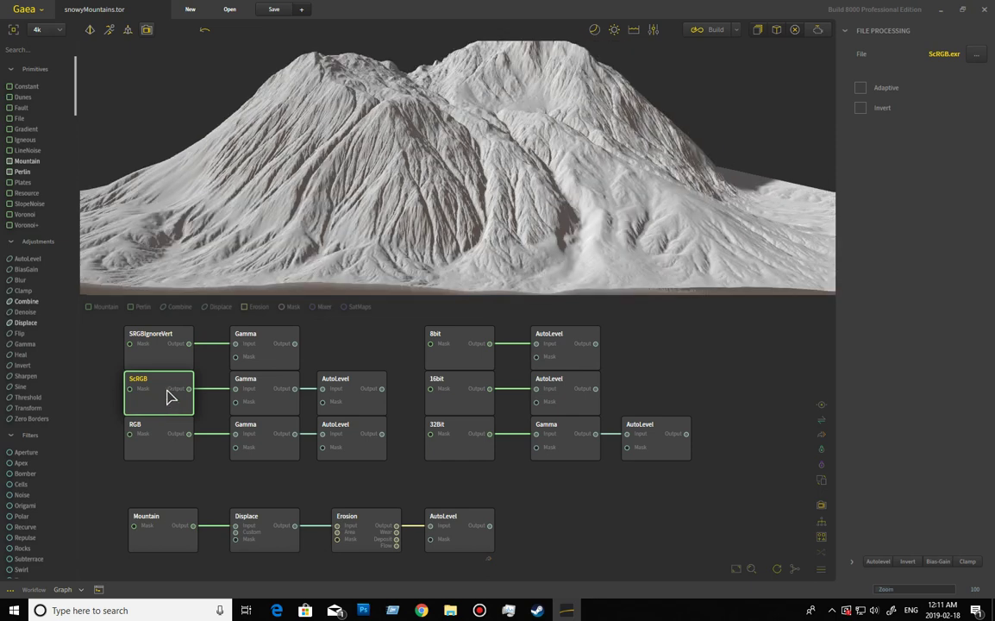
click(162, 344)
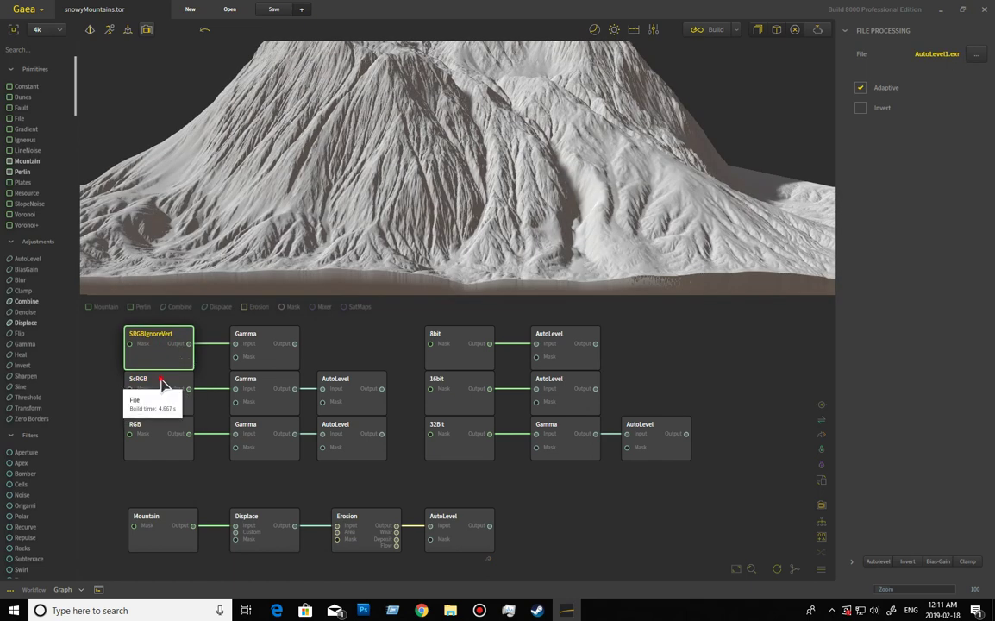
click(162, 383)
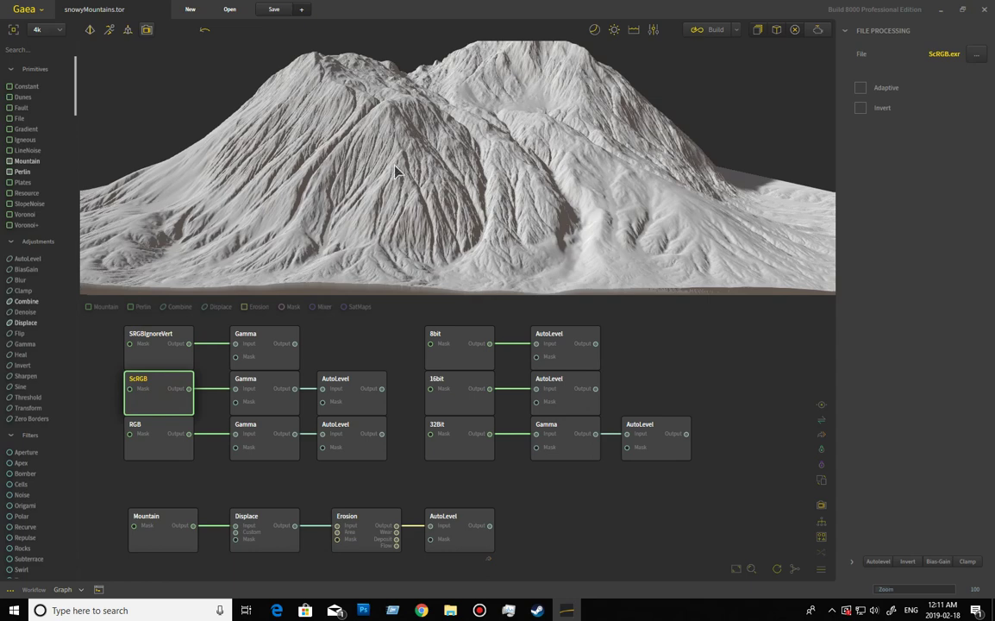
click(269, 383)
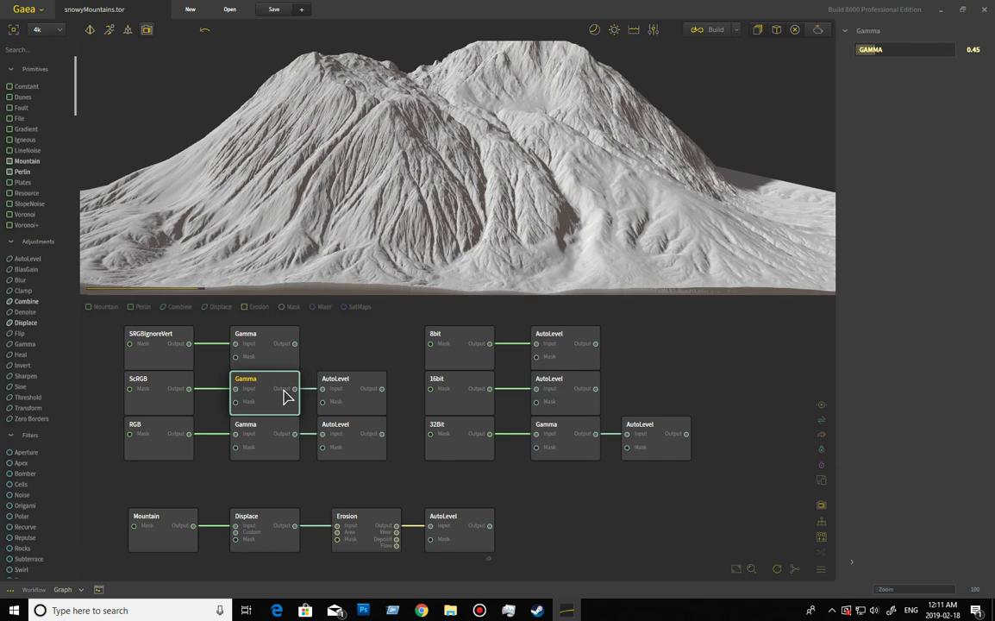
click(271, 350)
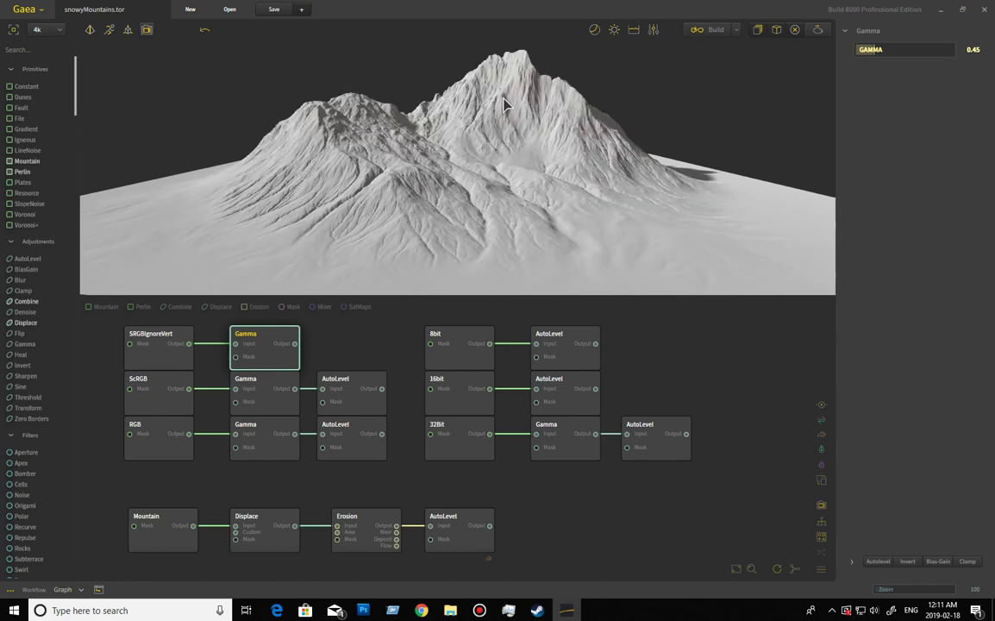
click(256, 388)
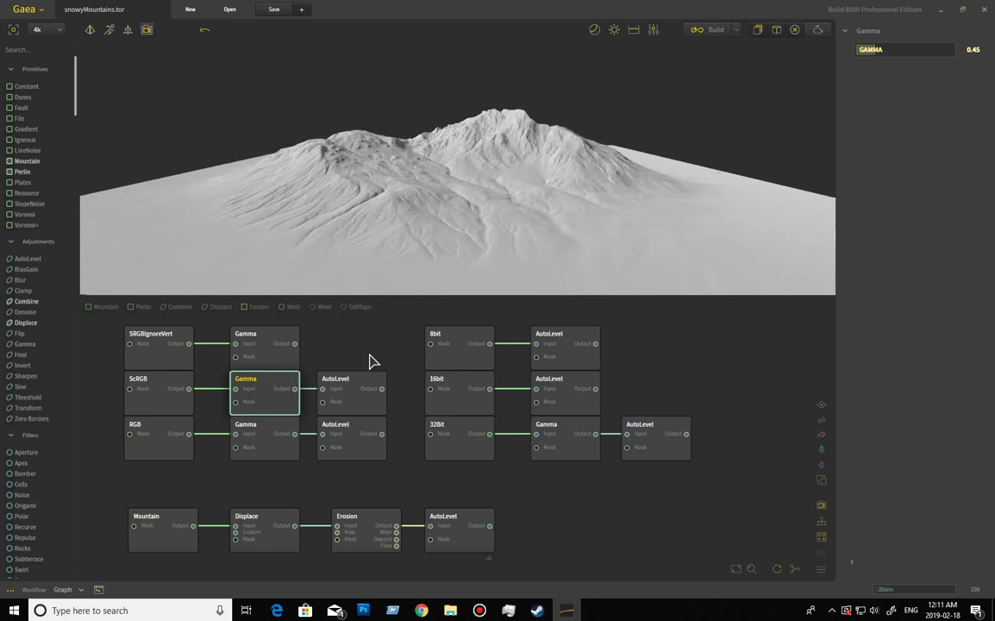
Step: Check the ScRGB AutoLevel output against the original AutoLevel, then return to ScRGB
click(360, 384)
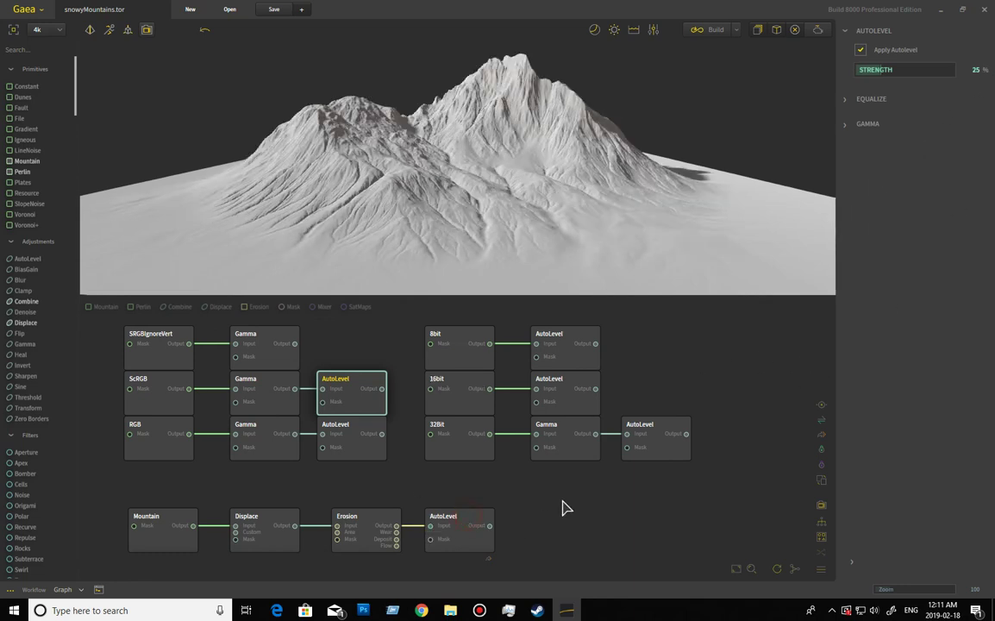
click(468, 522)
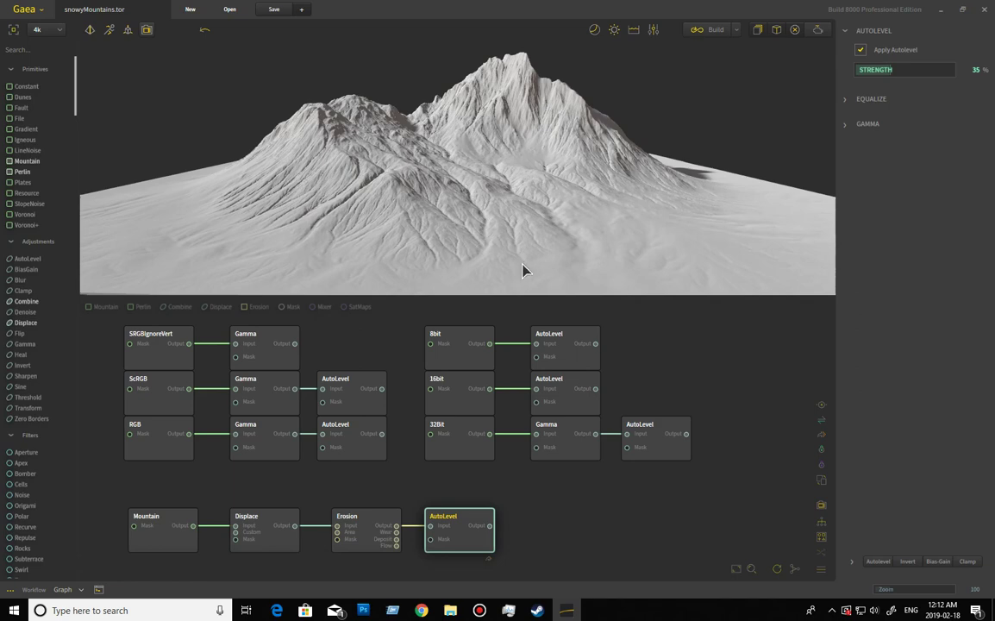
click(162, 395)
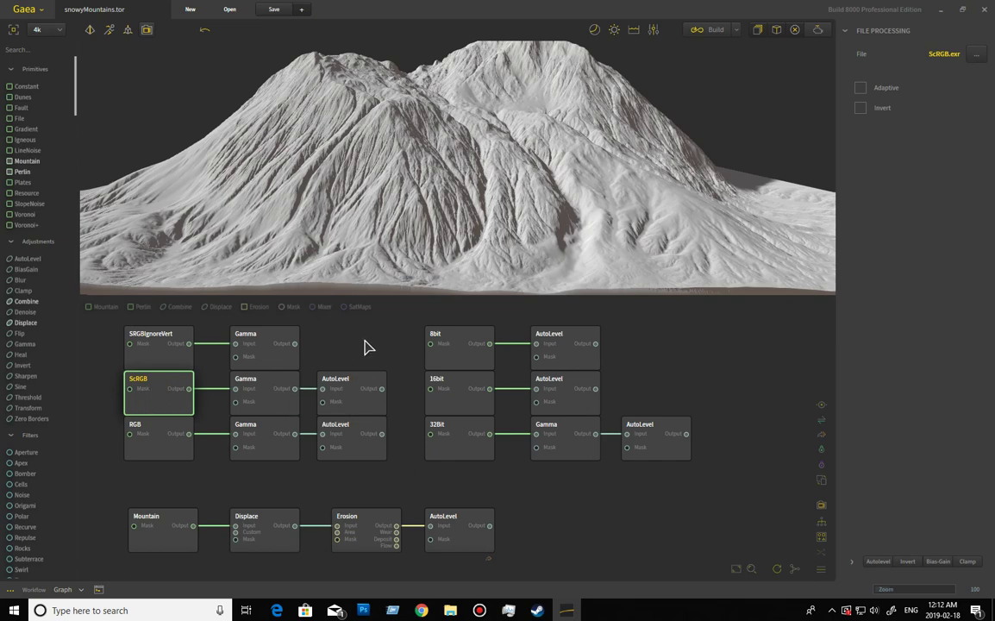
Step: Preview the RGB import, its Gamma and AutoLevel stages, then orbit the original AutoLevel terrain
click(158, 433)
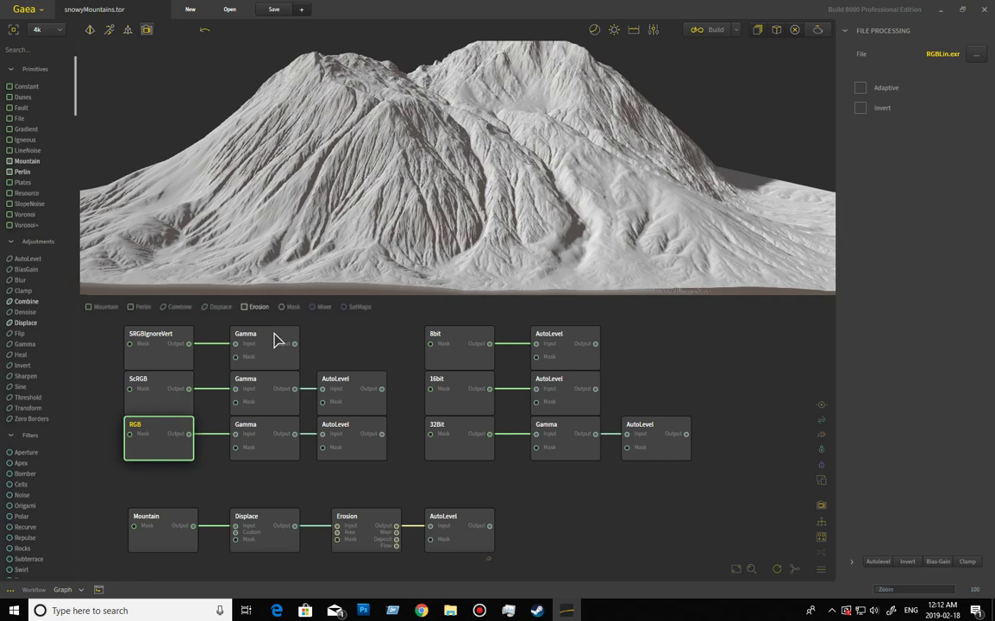
click(270, 435)
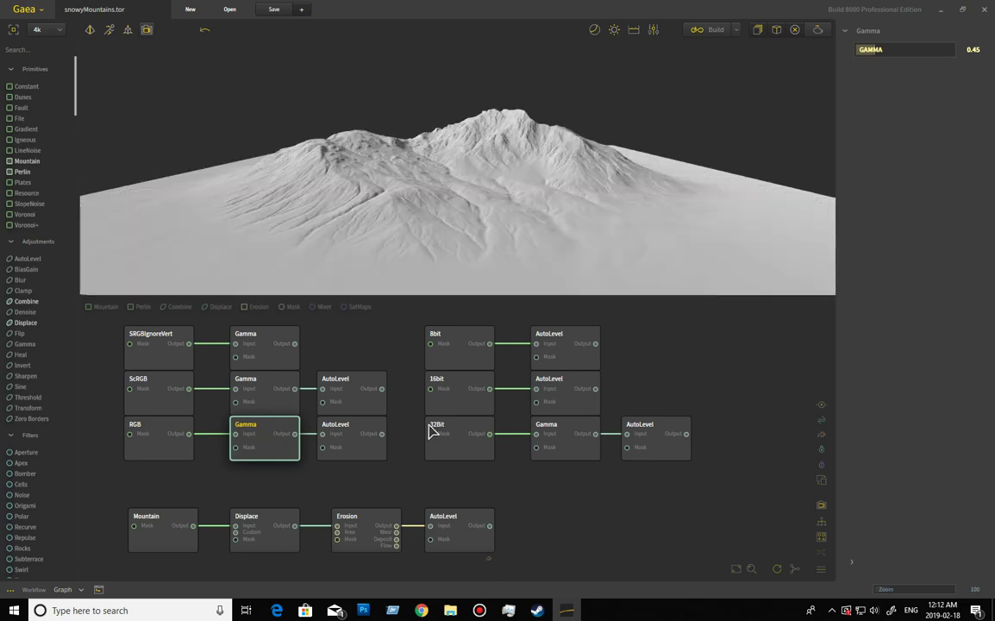
click(354, 431)
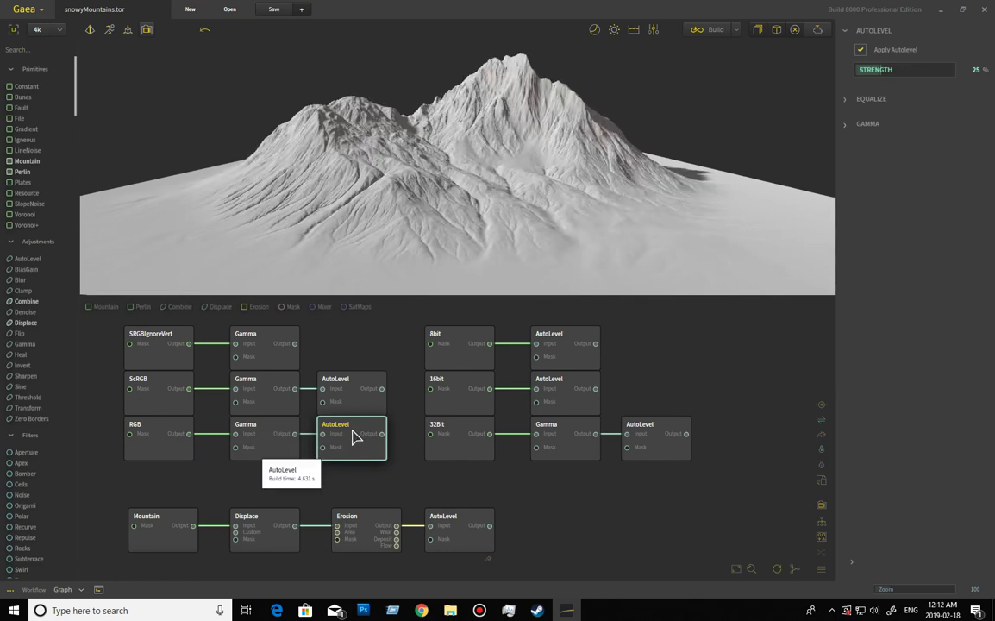
click(462, 519)
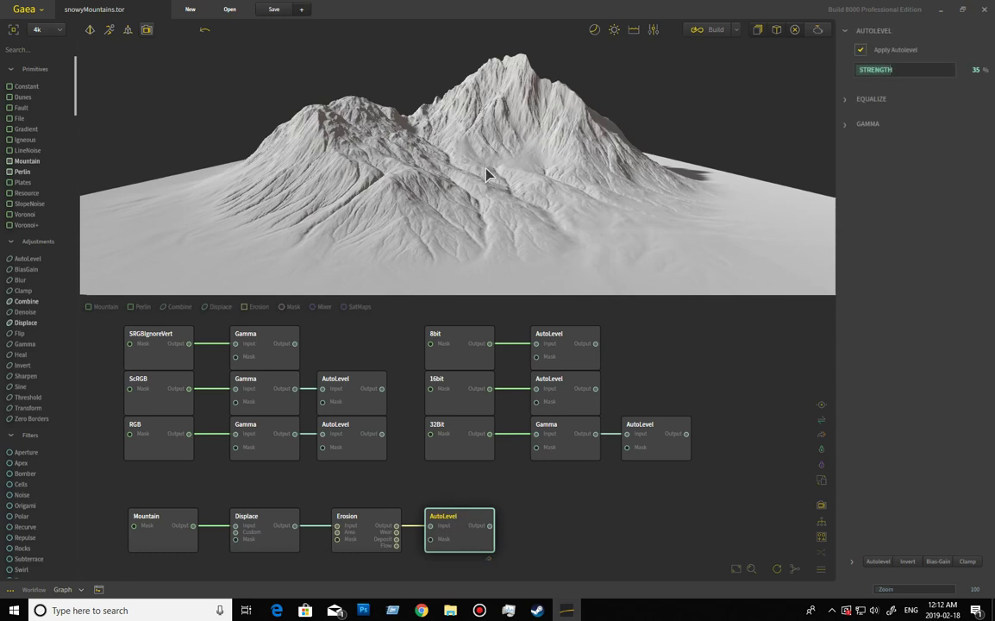
drag(470, 138, 514, 164)
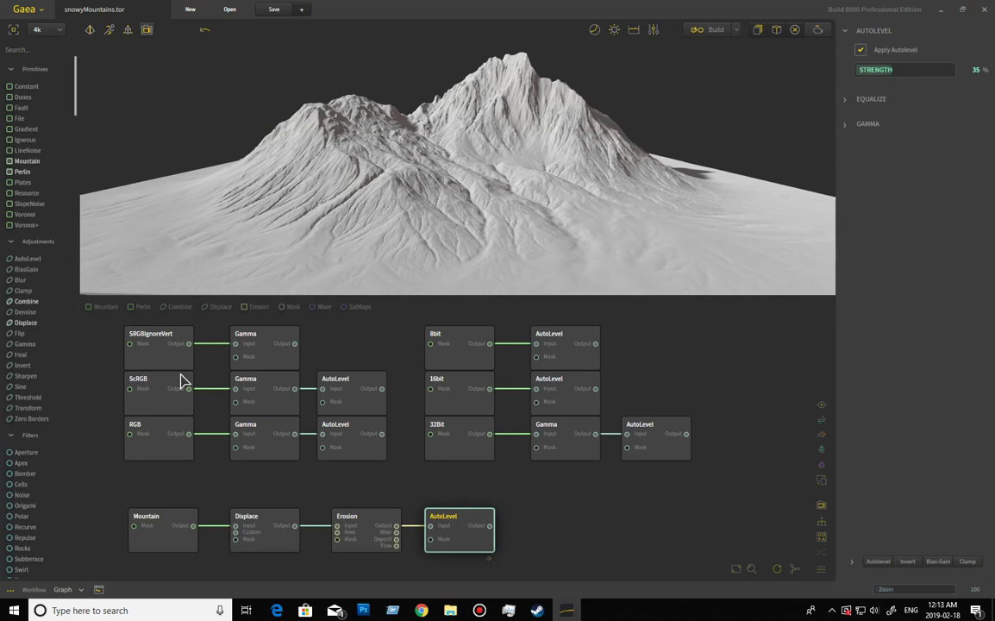
Step: Compare SRGBIgnoreVert, 32Bit and the original AutoLevel, then preview 32Bit's Gamma and AutoLevel
click(160, 343)
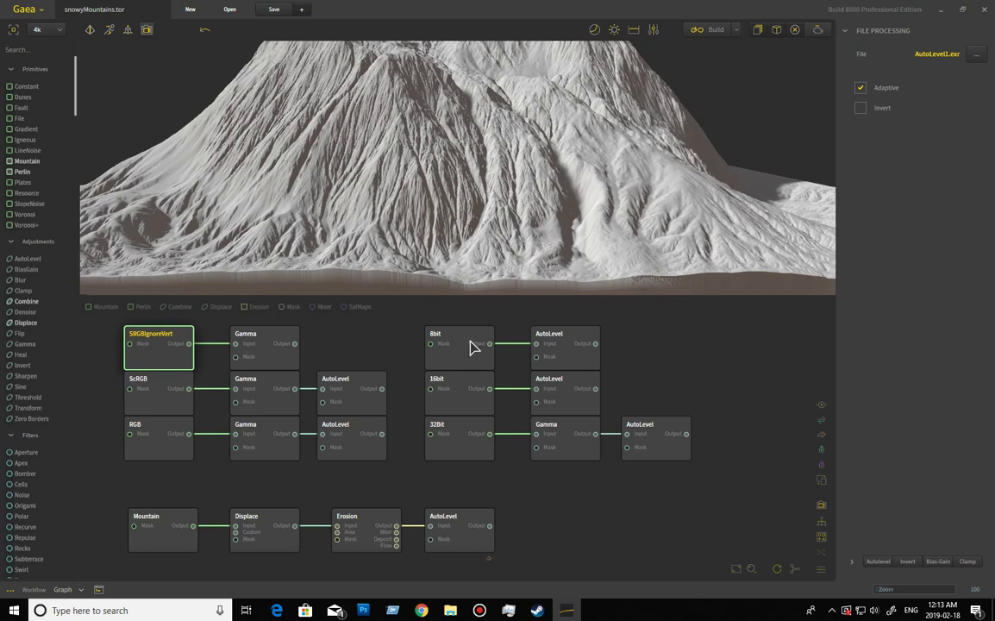
click(461, 457)
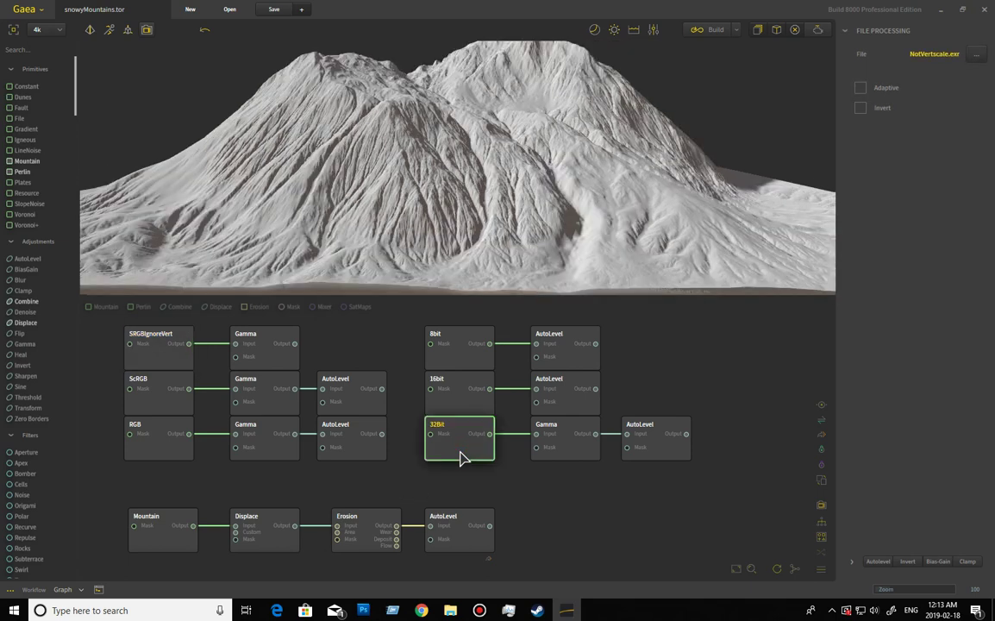
click(466, 524)
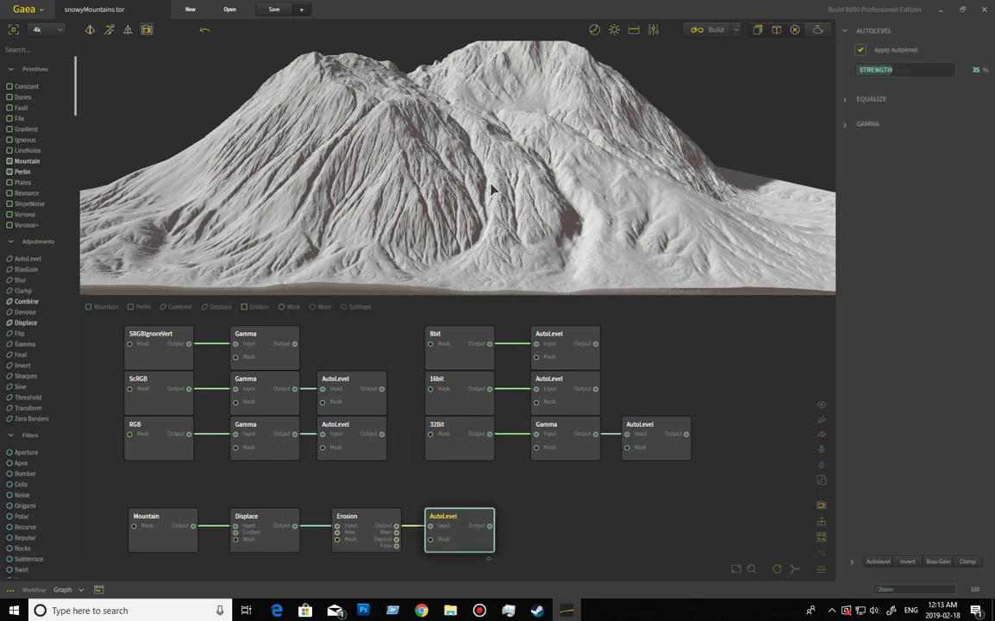
scroll(411, 144, down, 3)
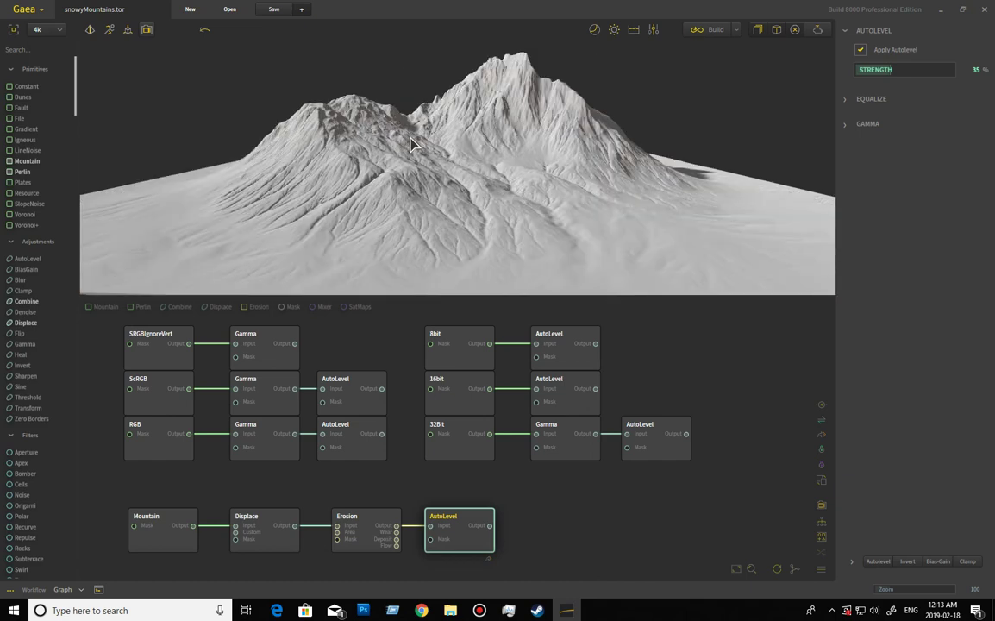
click(461, 428)
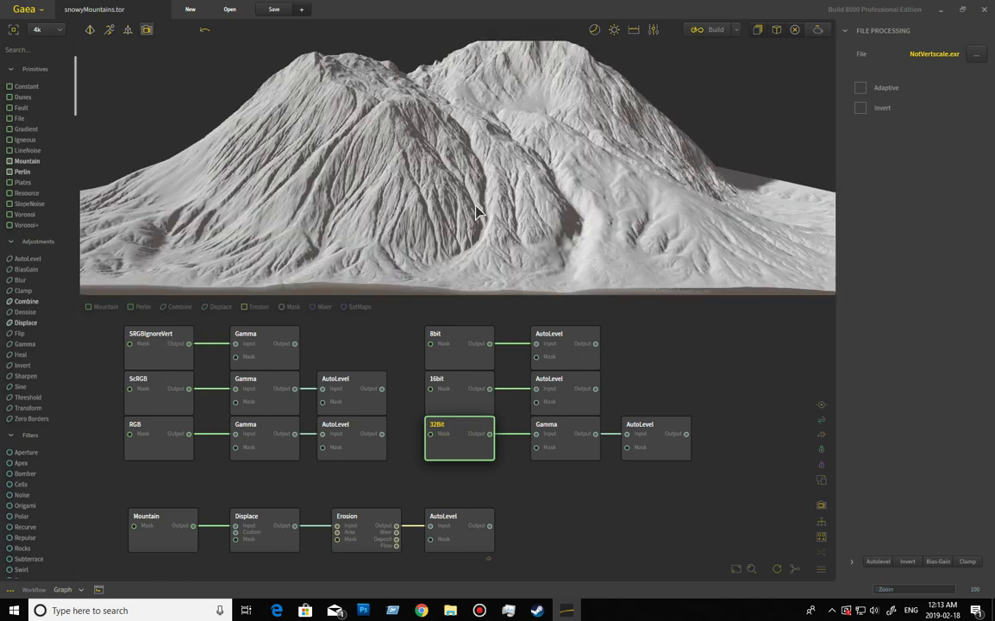
click(565, 435)
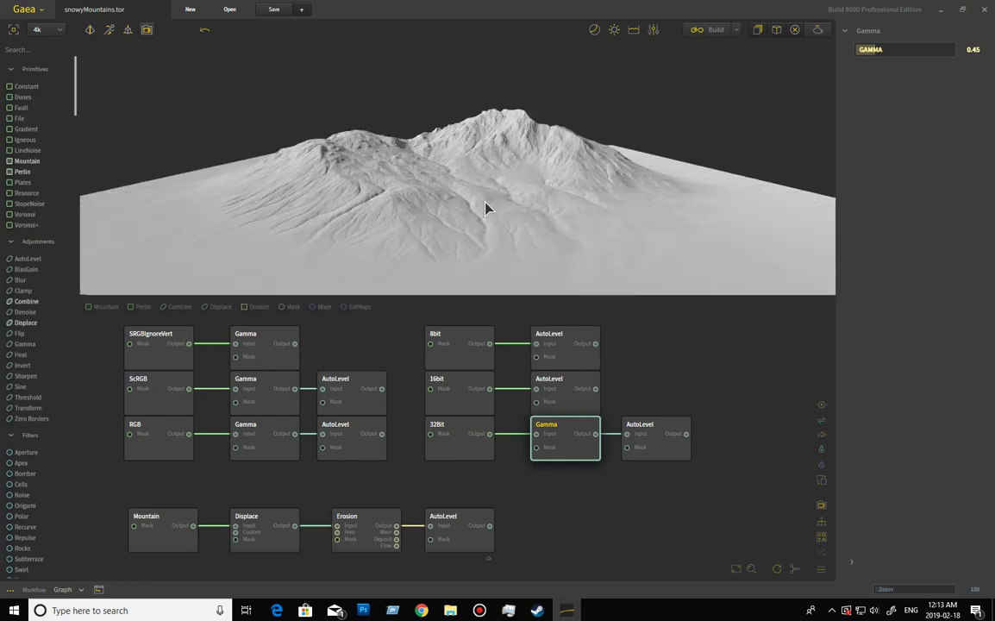
click(662, 427)
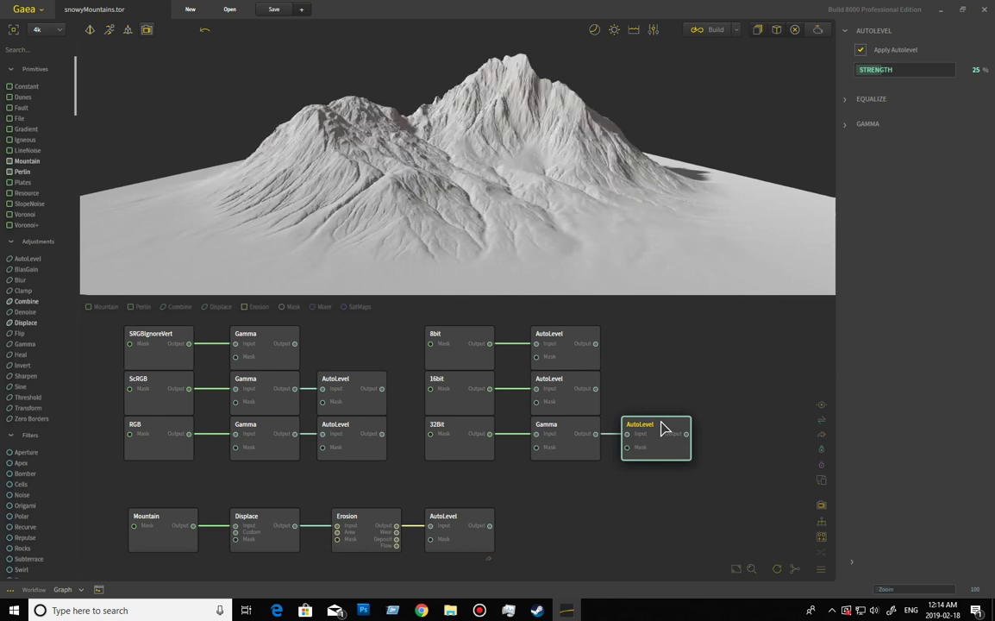
Step: Preview the 16bit import and its AutoLevel, then the 32Bit chain's AutoLevel
click(459, 385)
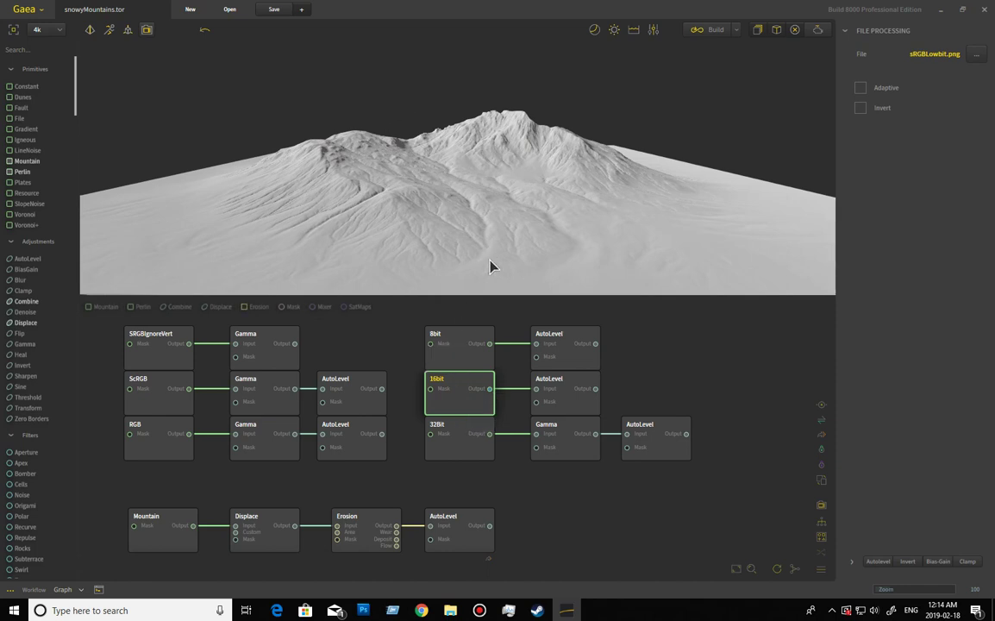
click(570, 389)
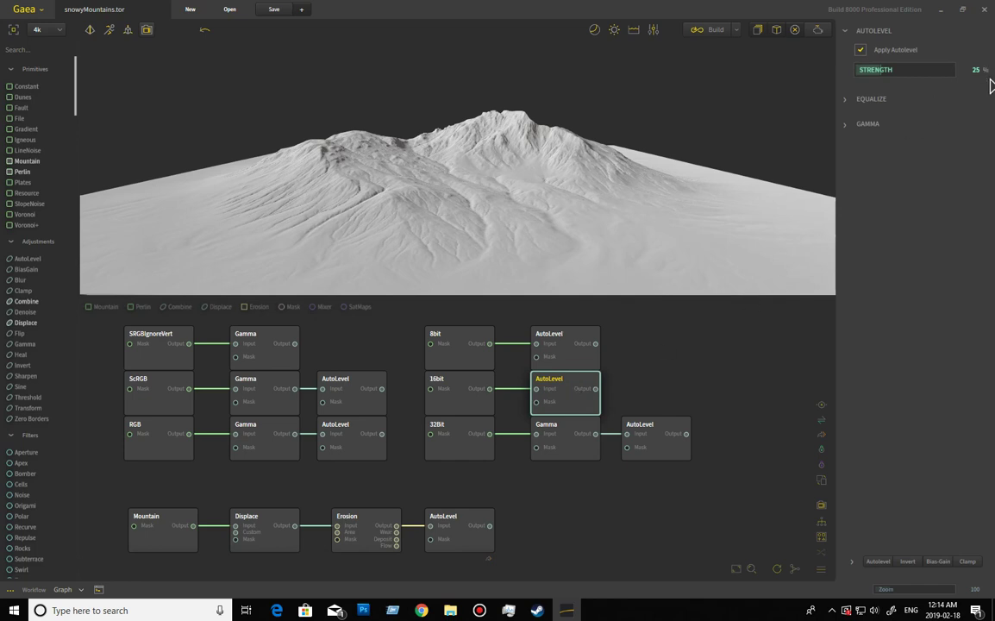
click(666, 430)
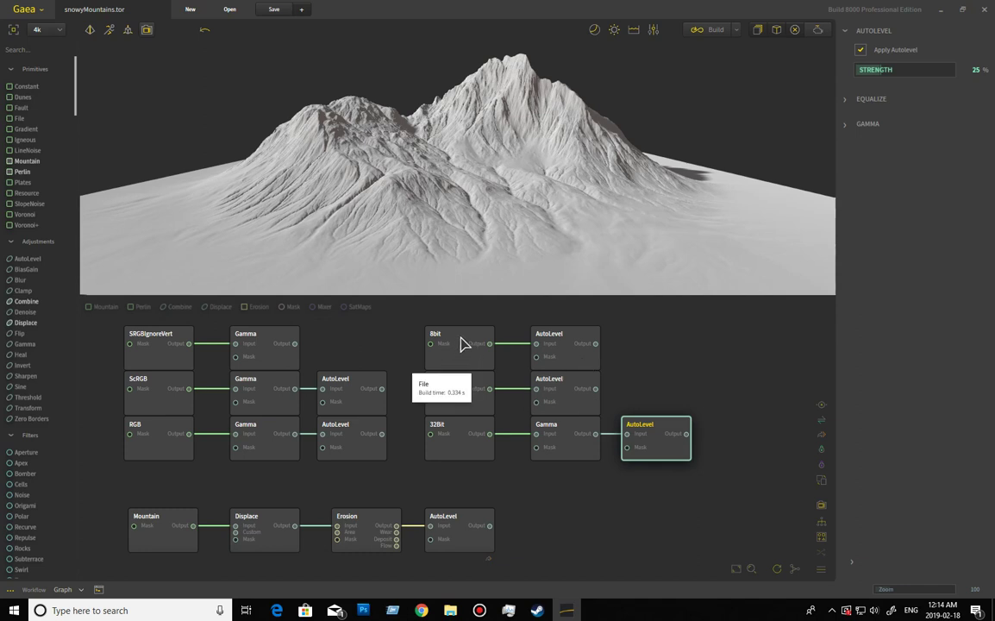
Step: Preview the 8bit import and its stepped AutoLevel, then the smooth 16bit AutoLevel
click(461, 344)
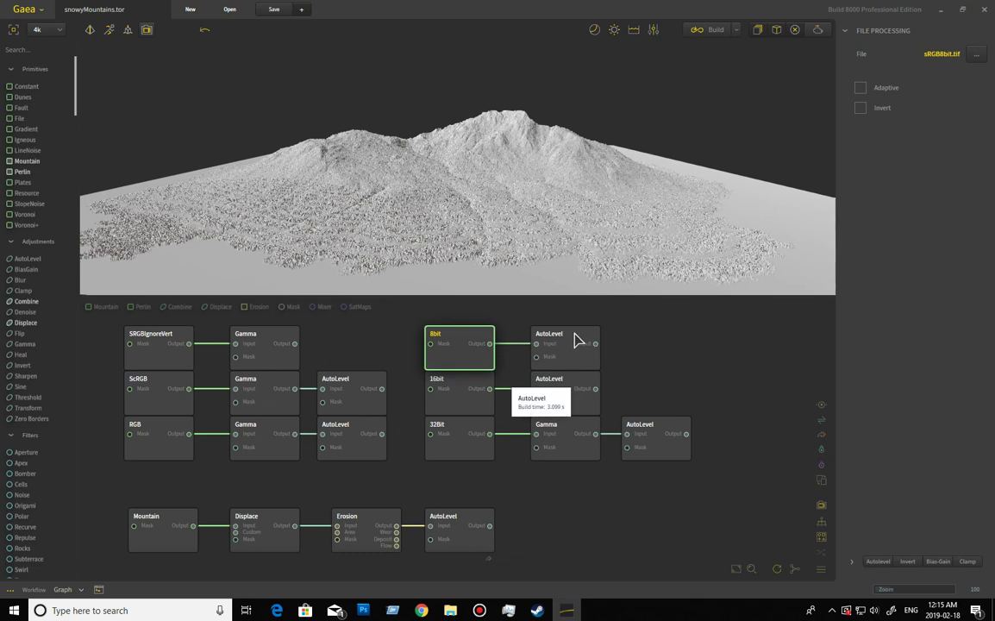
click(569, 337)
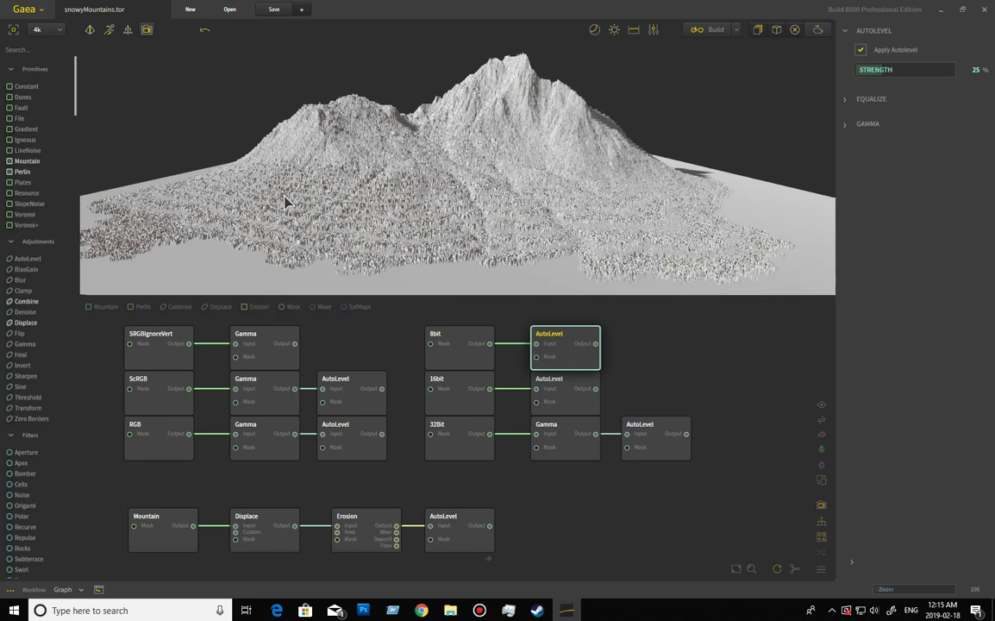
click(569, 393)
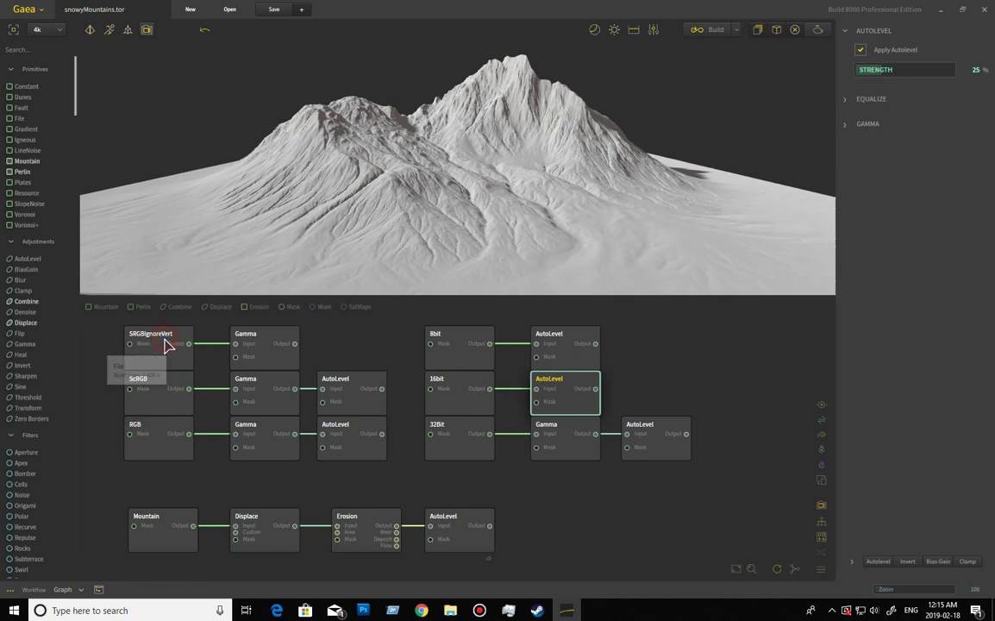
Step: Preview the SRGBIgnoreVert import before clearing out the Gamma and bit-depth comparison nodes
click(167, 344)
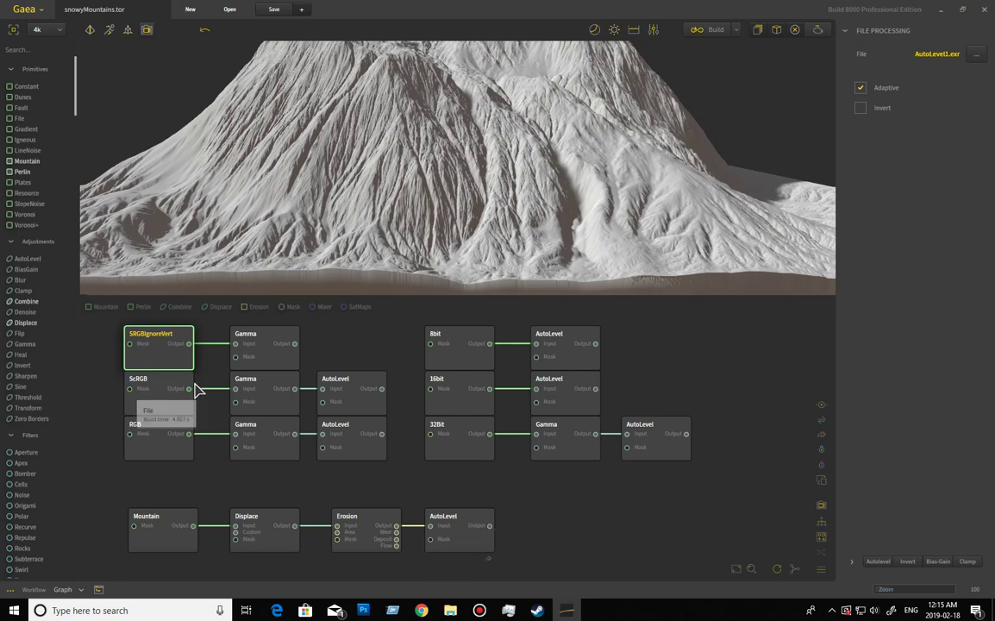
mouse_move(269, 390)
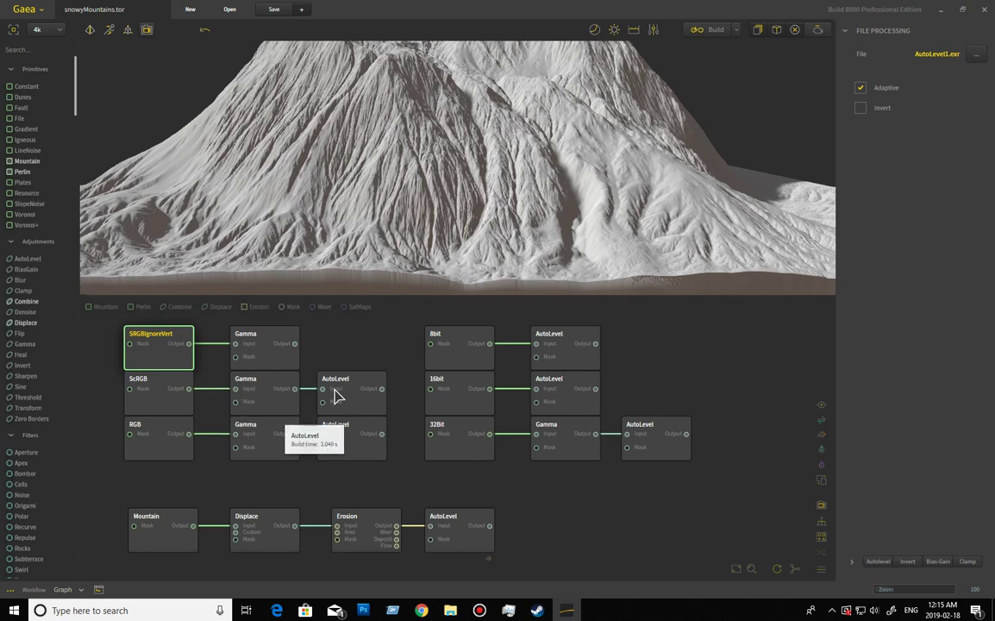
mouse_move(362, 385)
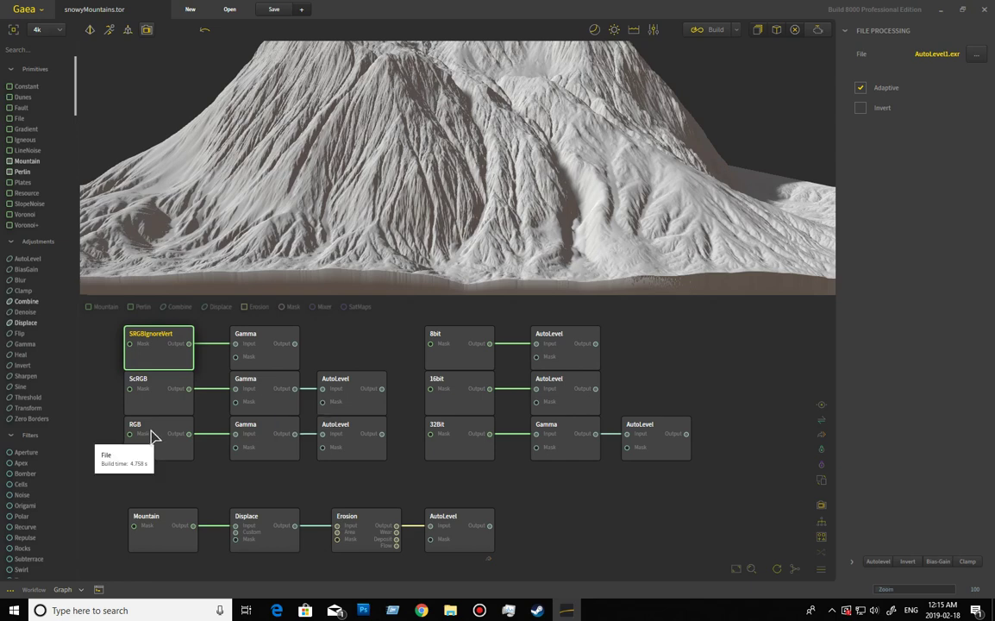
mouse_move(366, 438)
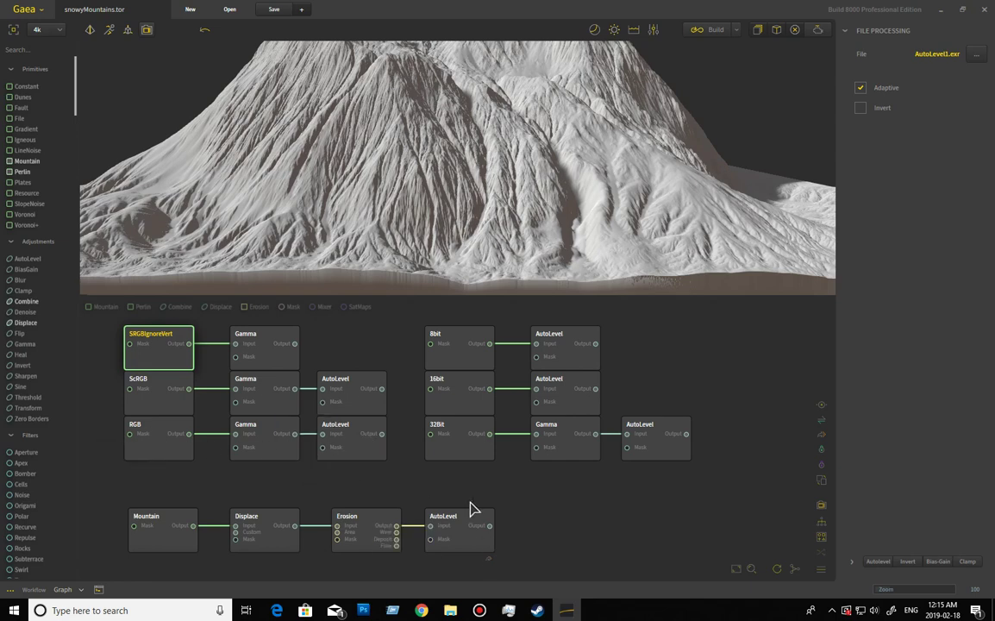
mouse_move(514, 449)
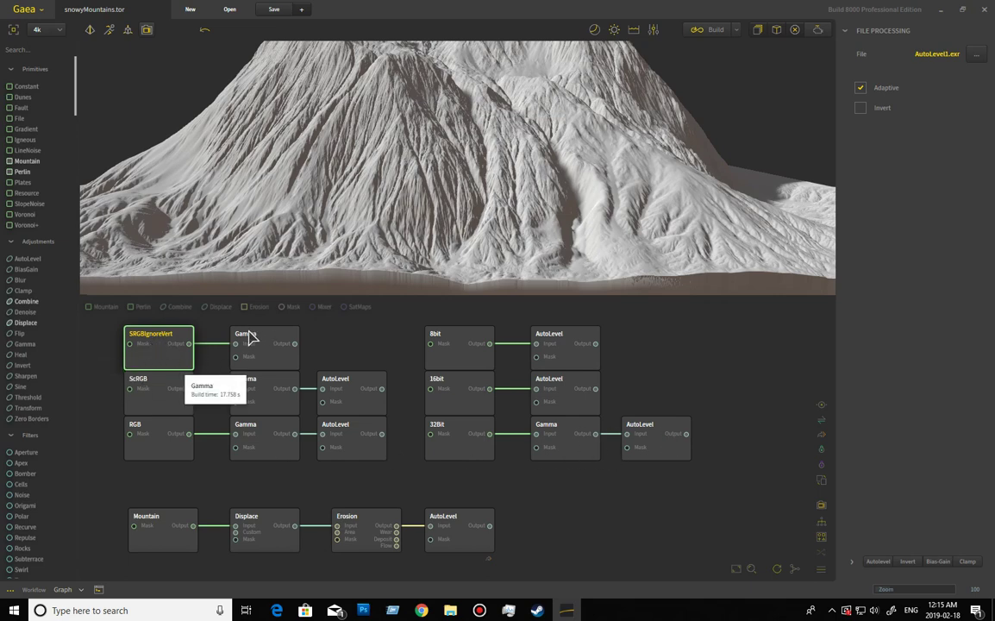
mouse_move(269, 344)
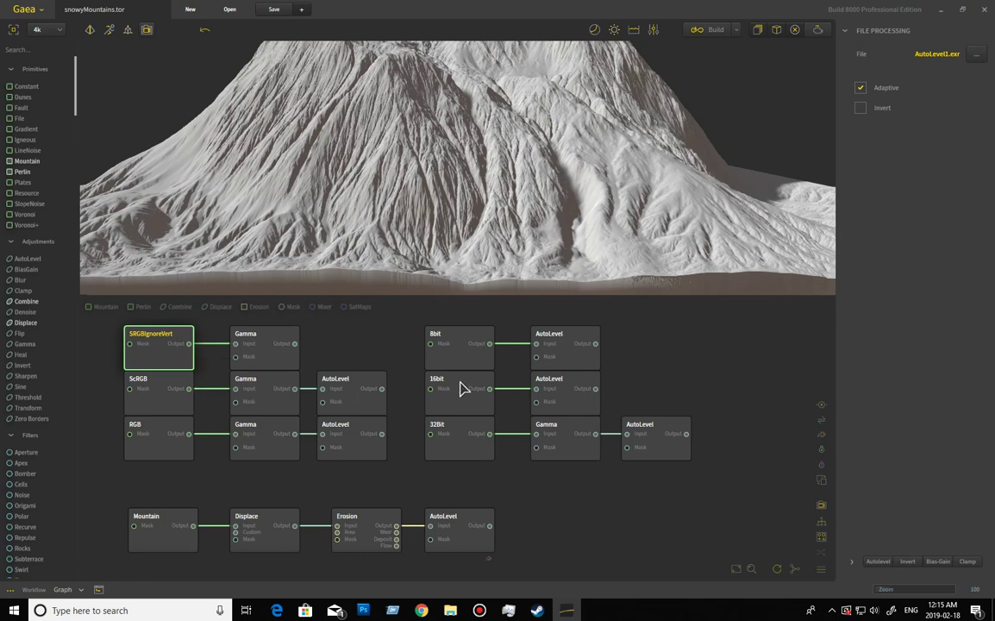
mouse_move(461, 388)
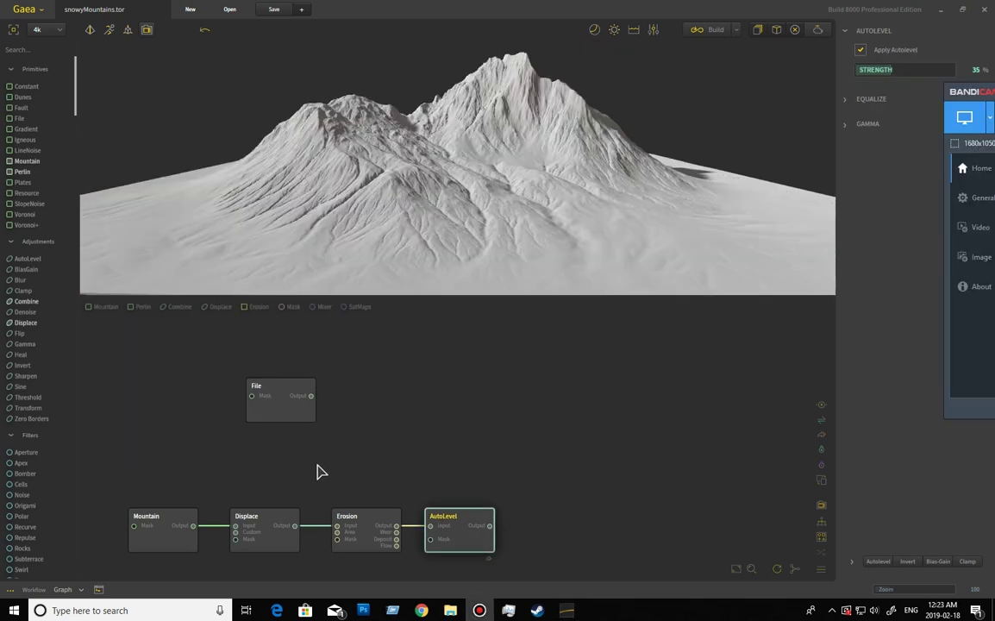
mouse_move(278, 400)
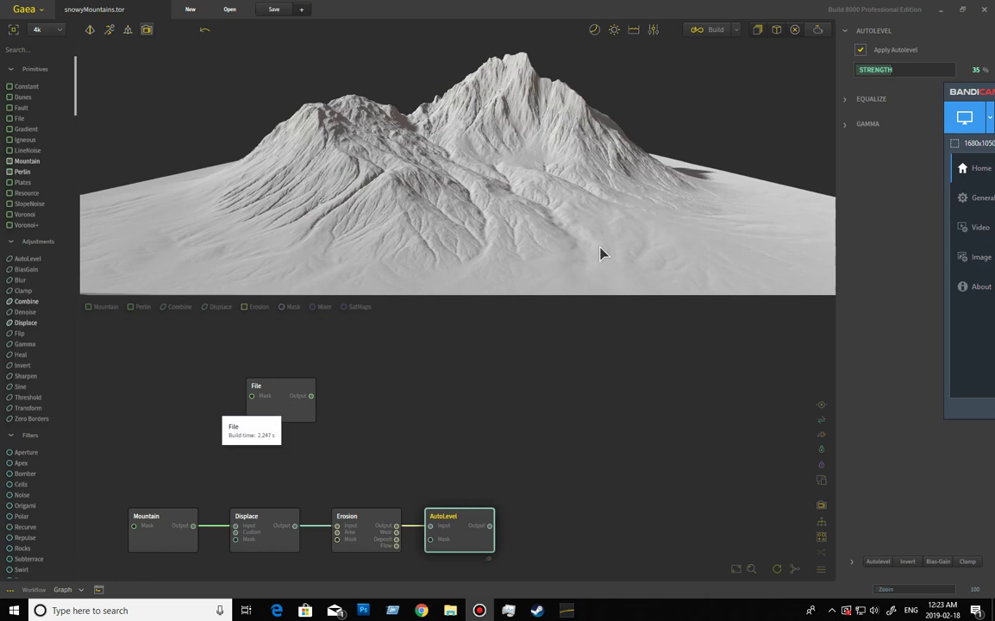
click(717, 32)
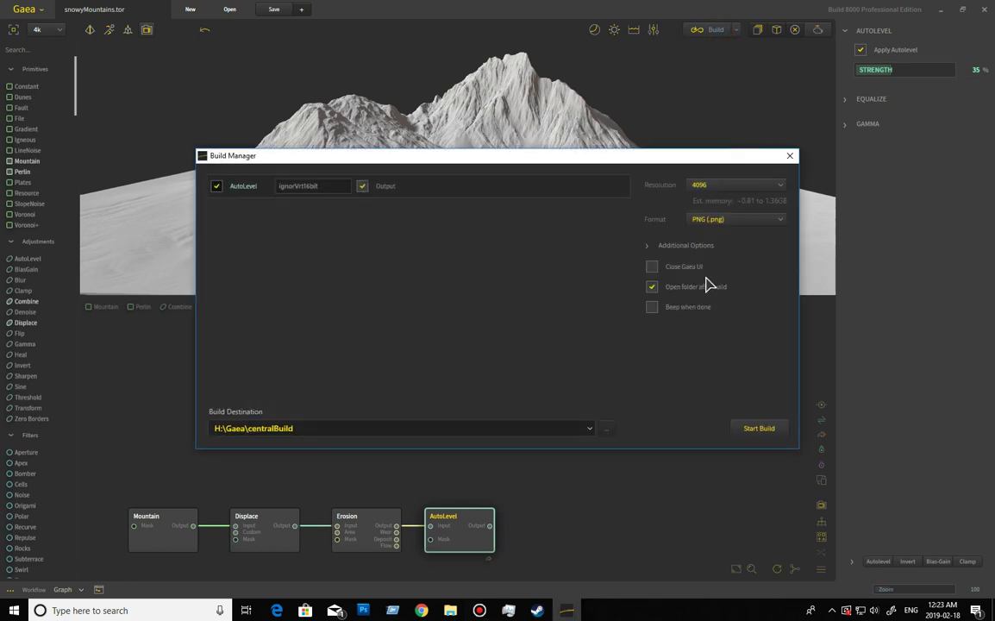
click(649, 247)
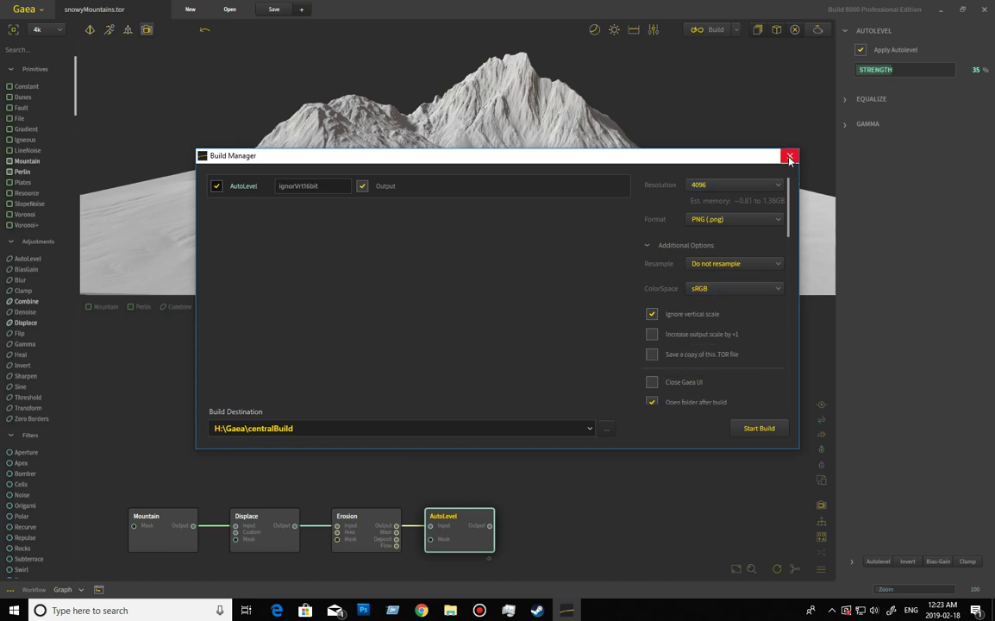
click(790, 158)
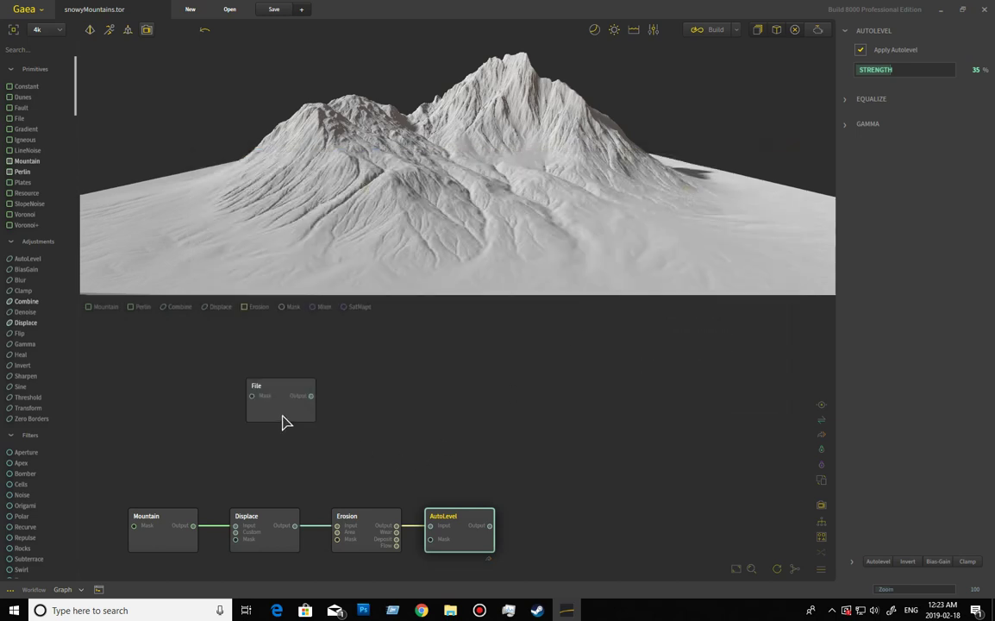
Step: Select the File node to show its ignorVrt16bit.png File Processing settings
click(286, 415)
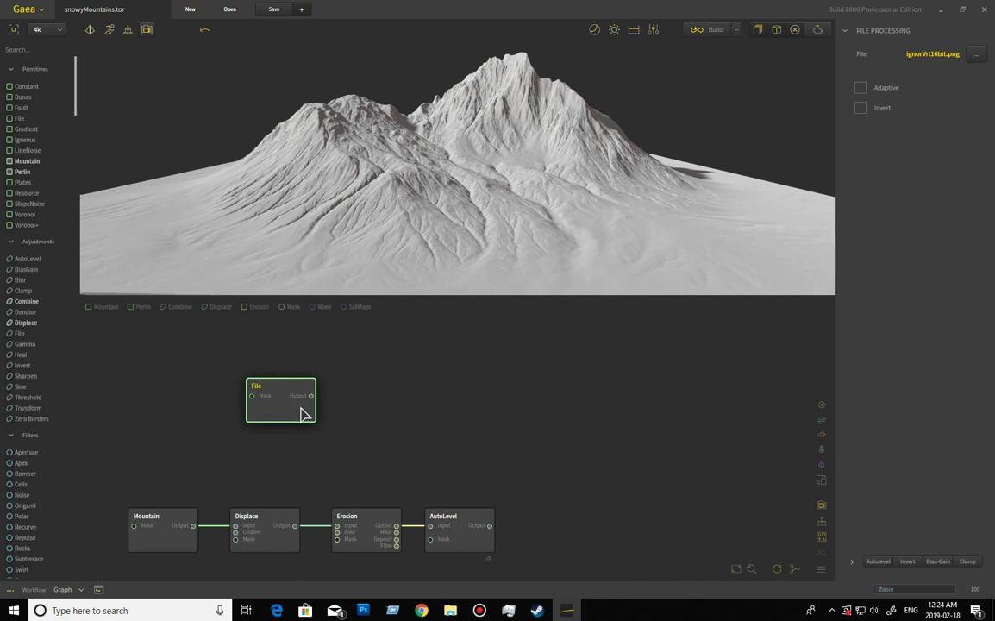
Step: Drag the File node until it snaps into line directly above Displace
mouse_move(289, 412)
mouse_down()
mouse_move(242, 411)
mouse_move(271, 409)
mouse_up()
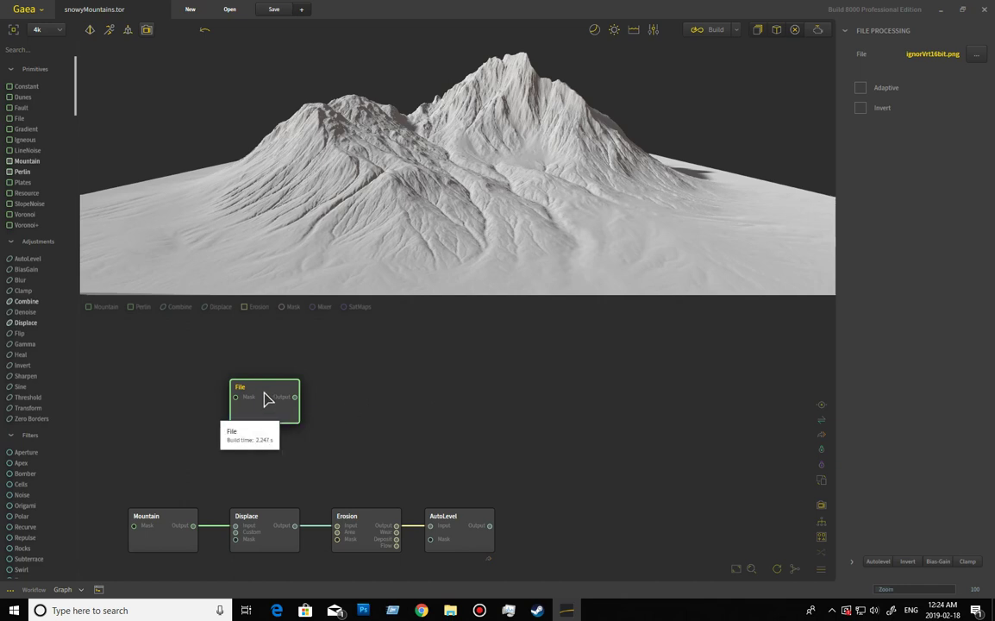
drag(266, 398, 269, 446)
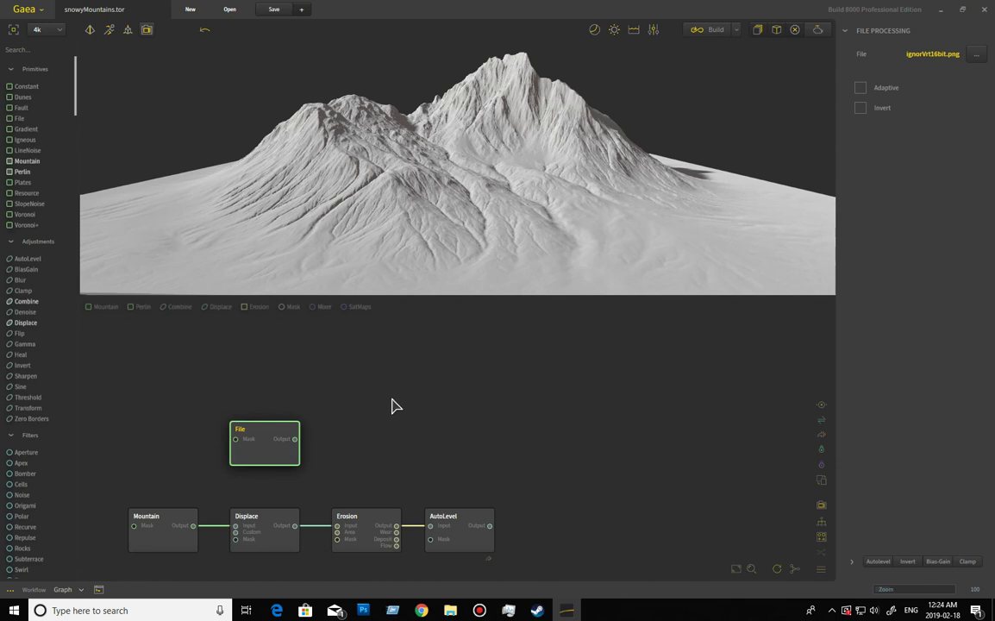
drag(267, 445, 268, 421)
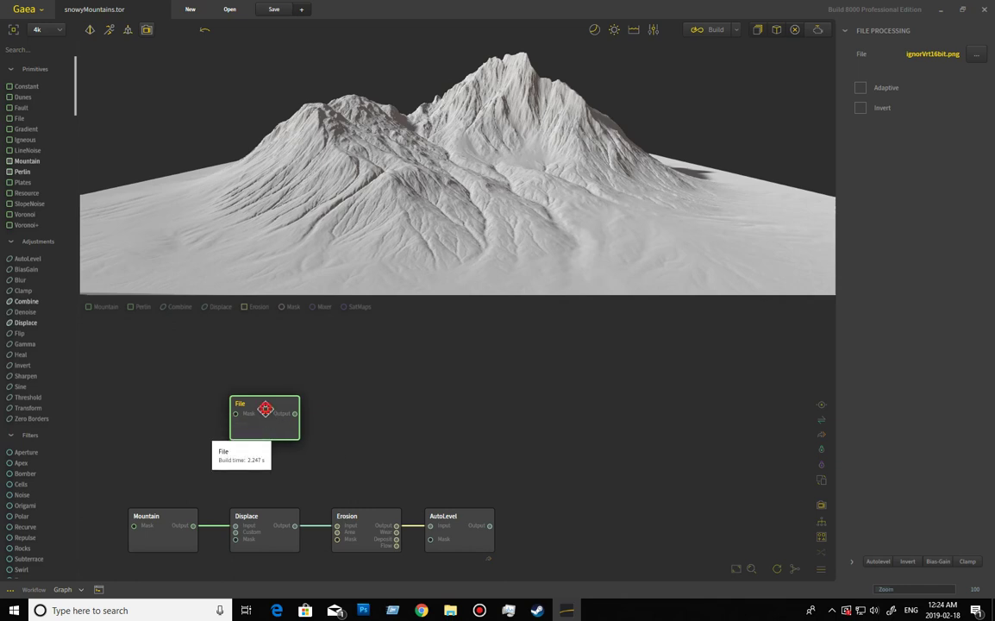
drag(266, 416, 264, 410)
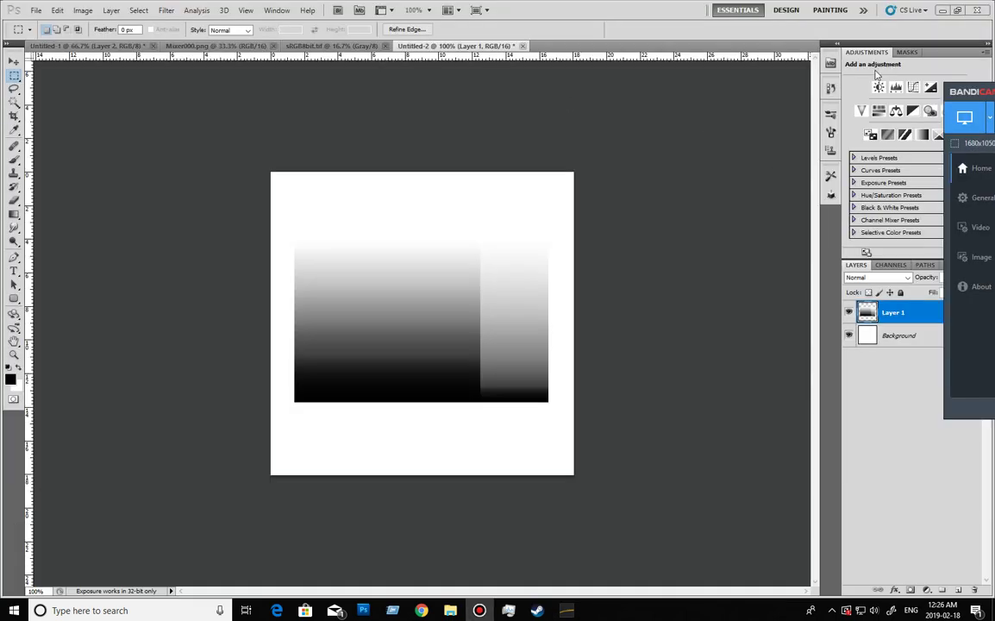
Step: Marquee-select the middle gradient column of the test image
drag(391, 235, 479, 403)
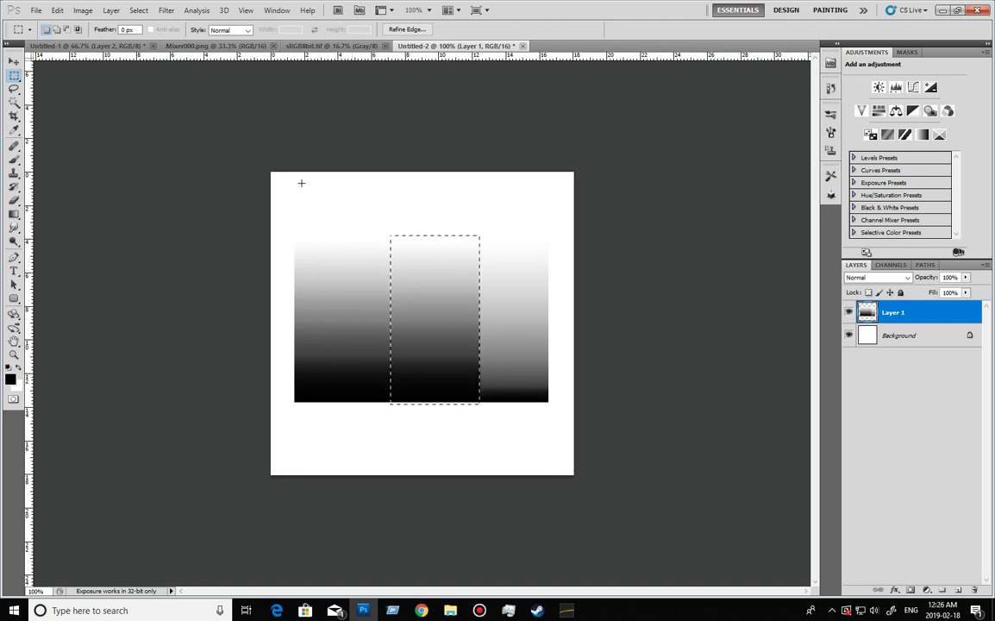
Step: Preview Levels midtone gamma 2.2, then .454, on the middle column, then cancel
click(82, 10)
mouse_move(118, 43)
click(237, 52)
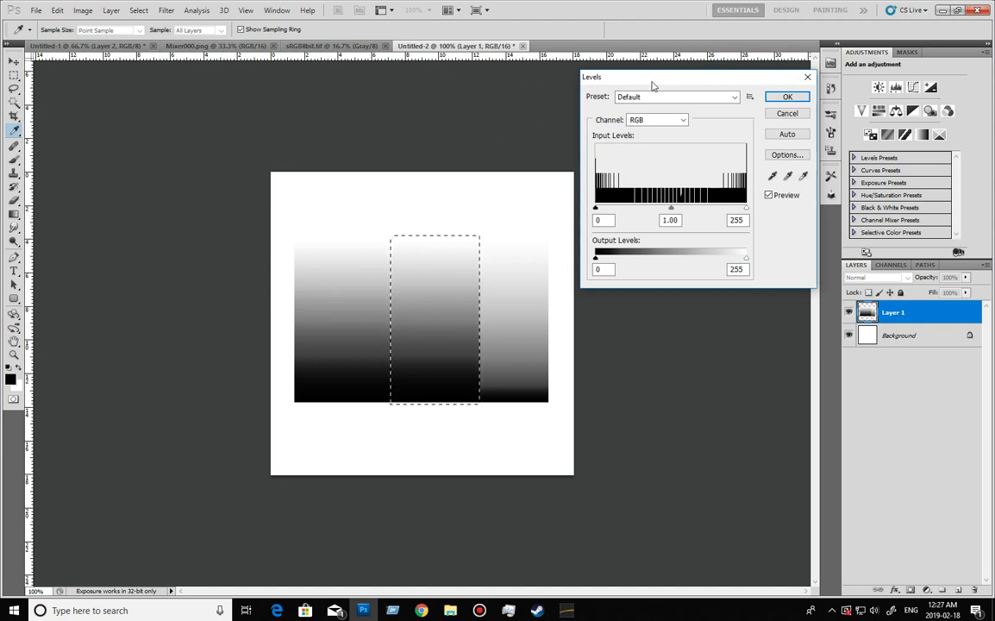
drag(591, 77, 574, 68)
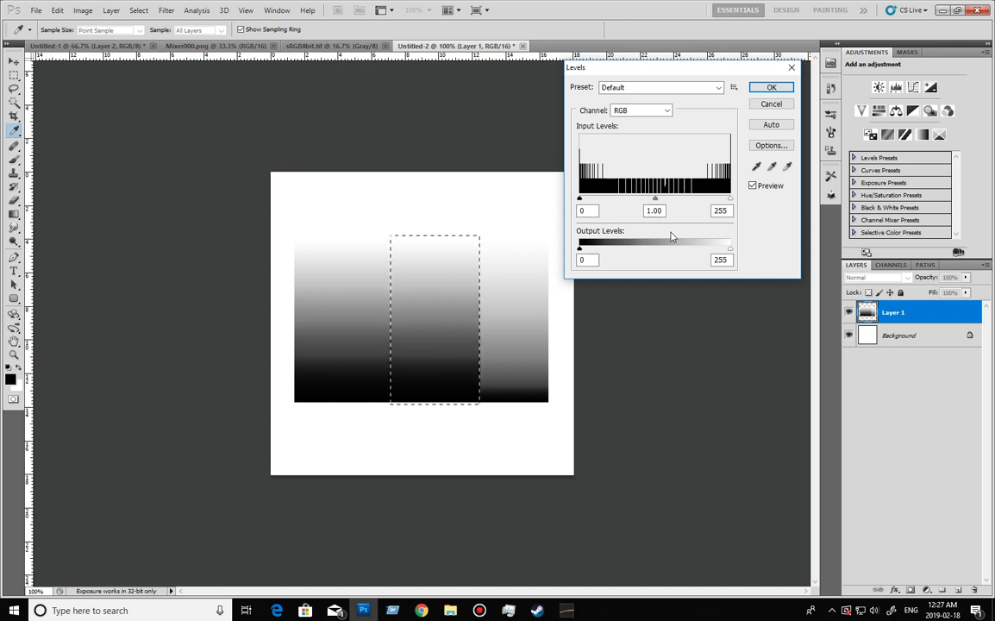
click(654, 210)
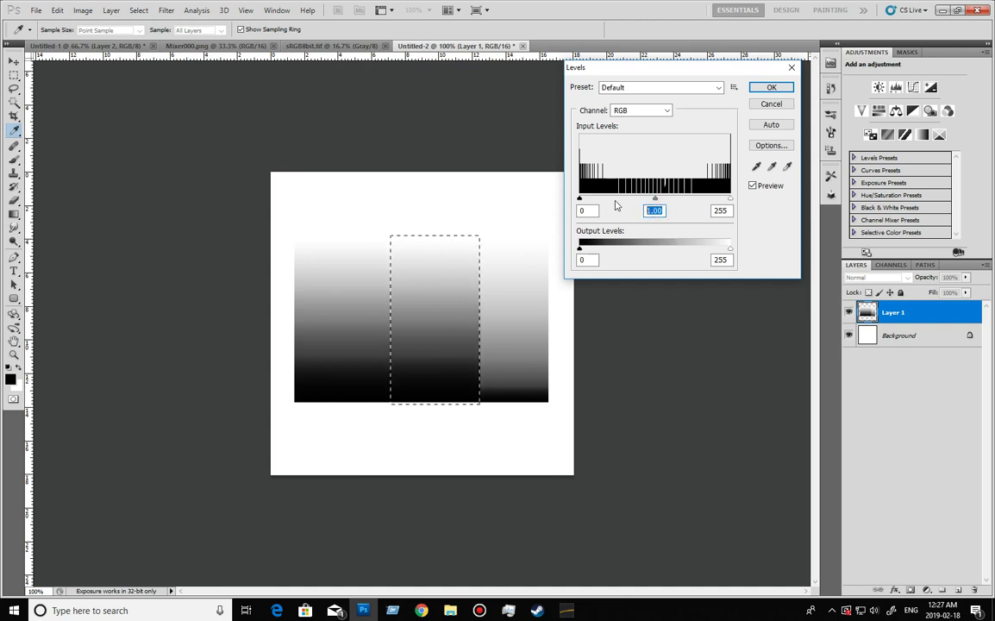
text(2.2)
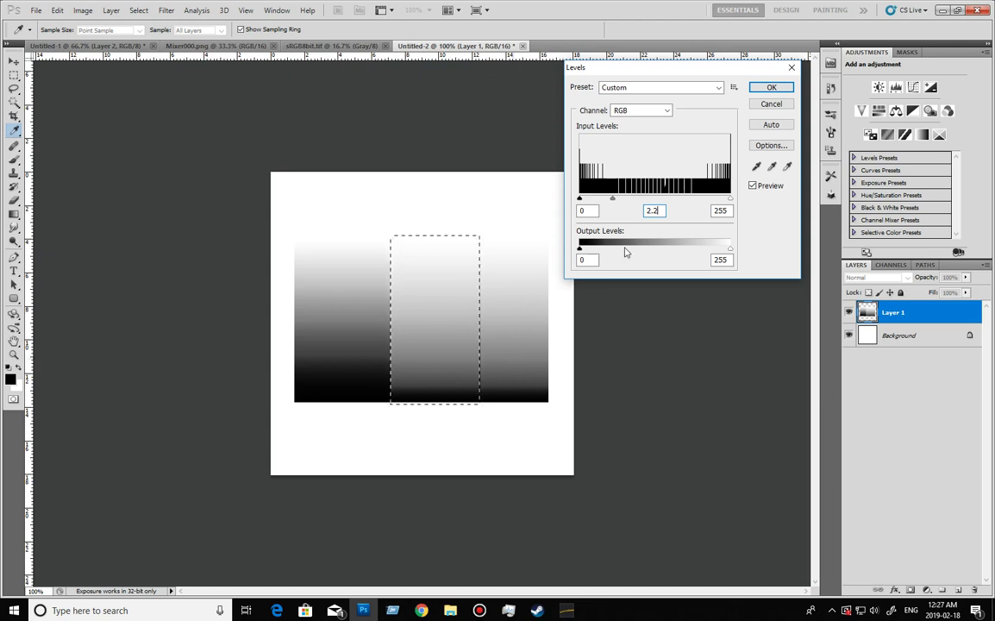
drag(657, 210, 632, 208)
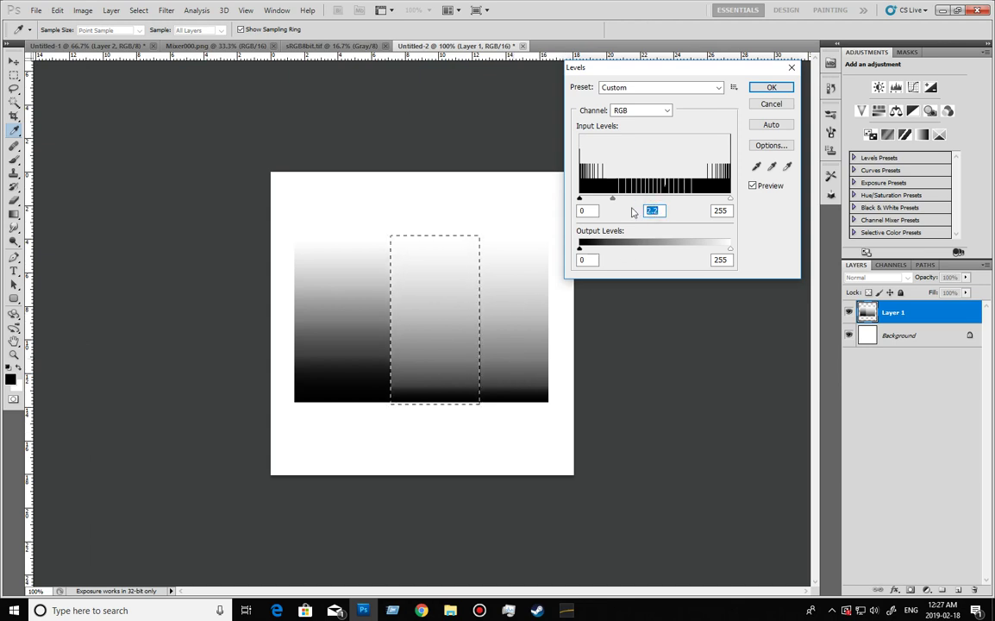
text(.454)
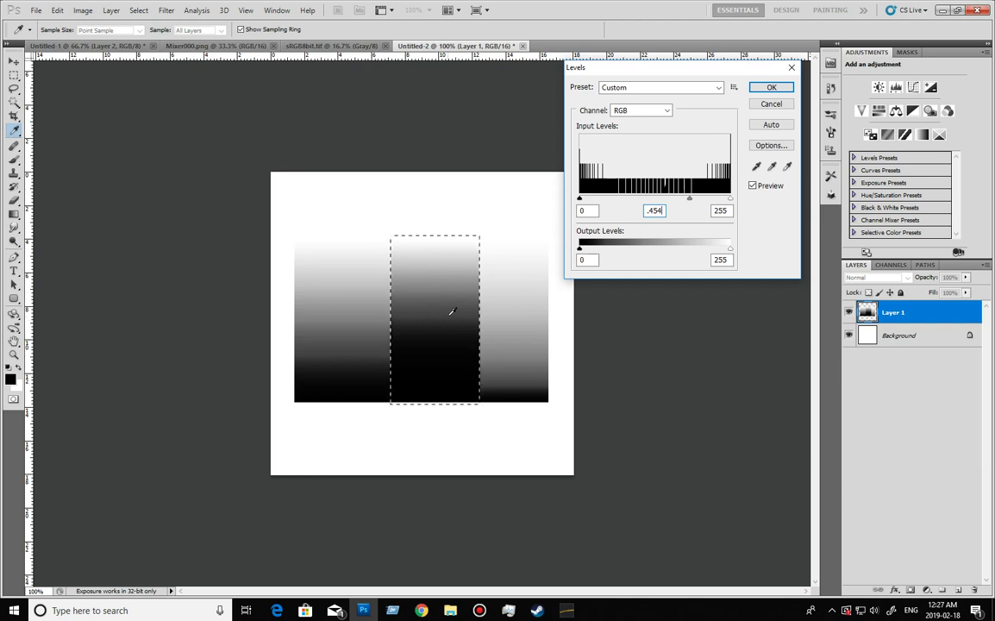
click(771, 105)
Step: Deselect and draw a rectangular marquee around the right gradient column
key(m)
click(552, 418)
drag(555, 413, 481, 237)
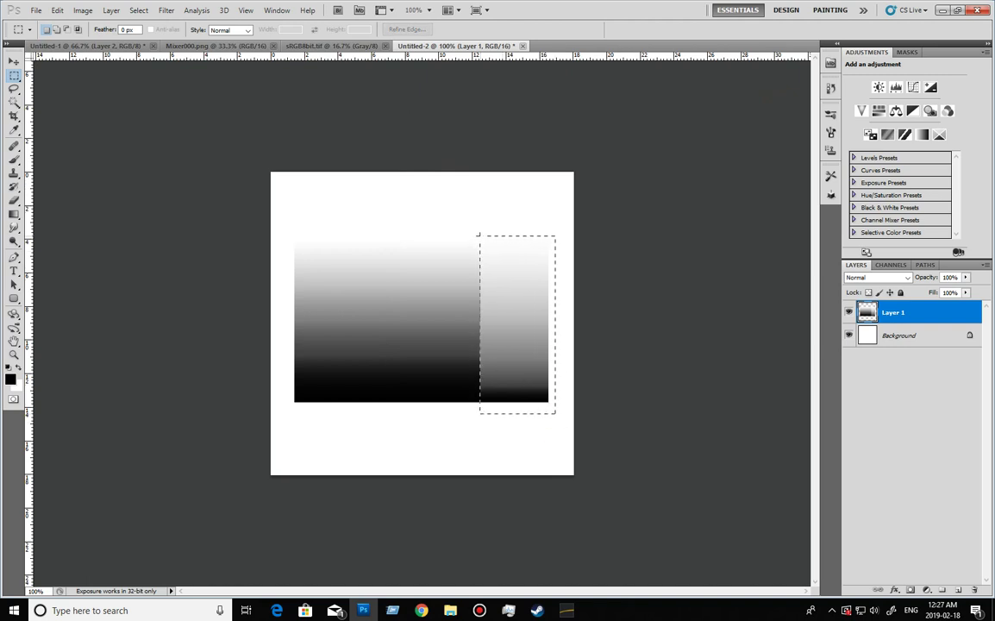
Step: Preview a .454 Levels midtone gamma on the right column and close without applying it
click(82, 10)
mouse_move(118, 40)
click(215, 47)
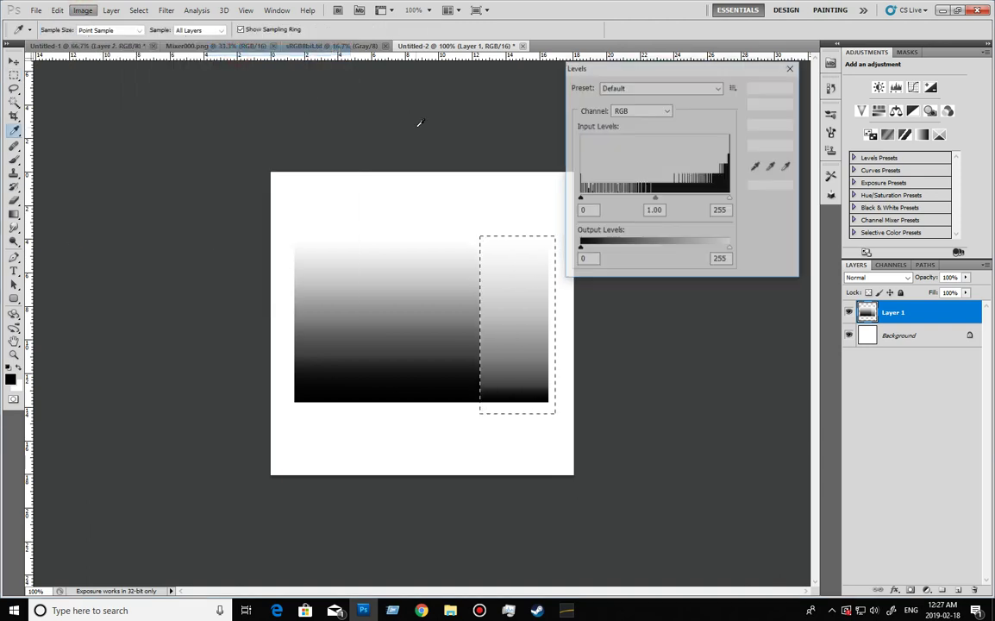
key(Tab)
text(.454)
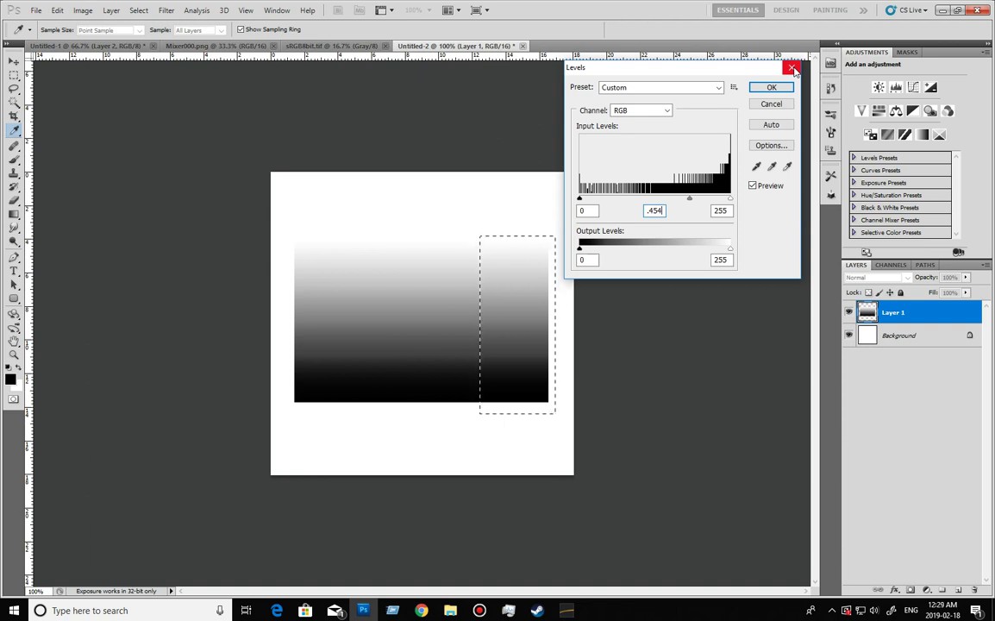
click(792, 69)
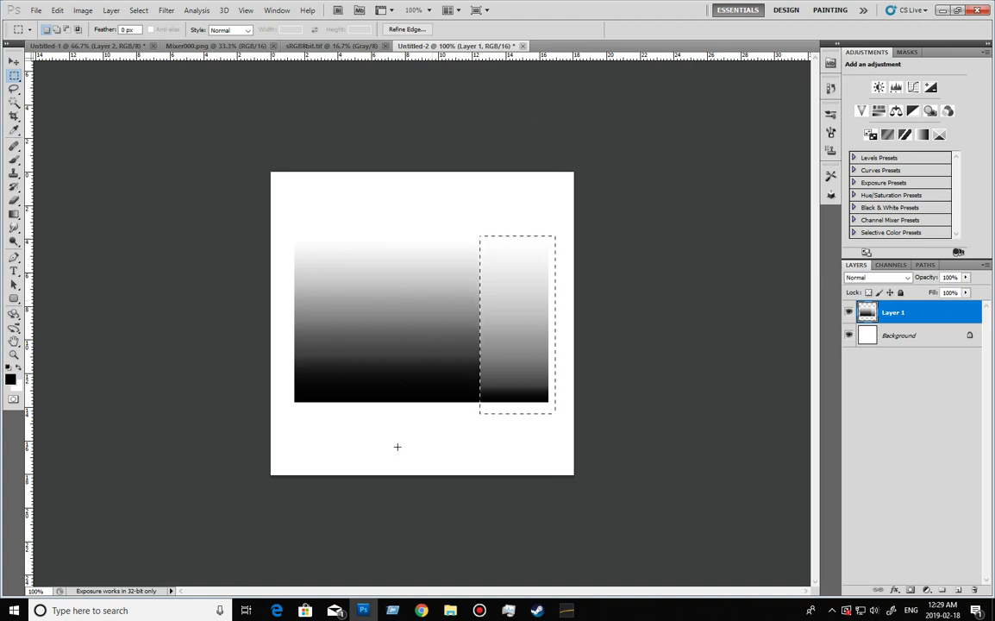
click(567, 611)
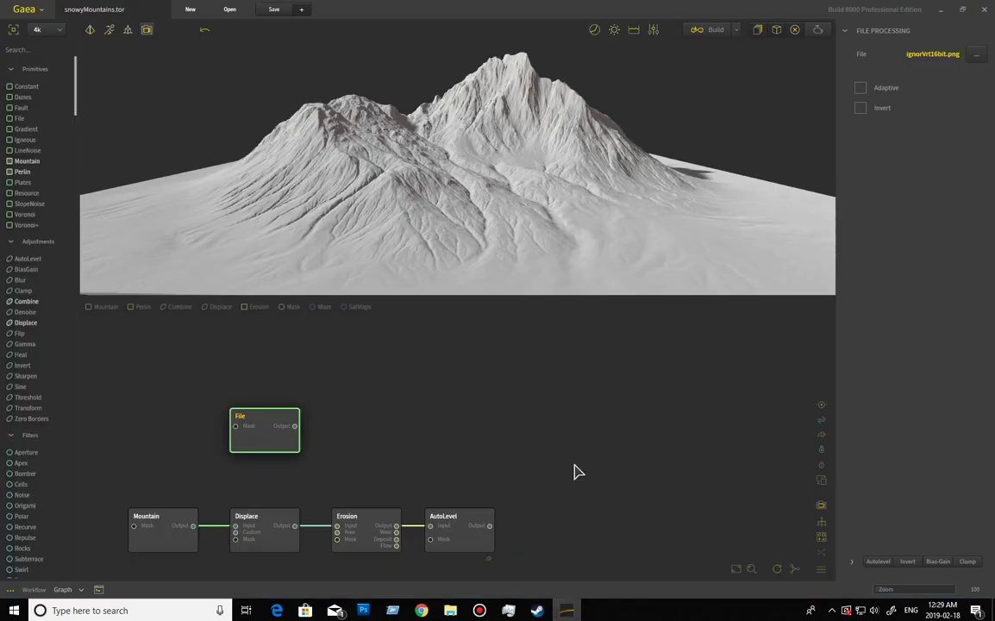